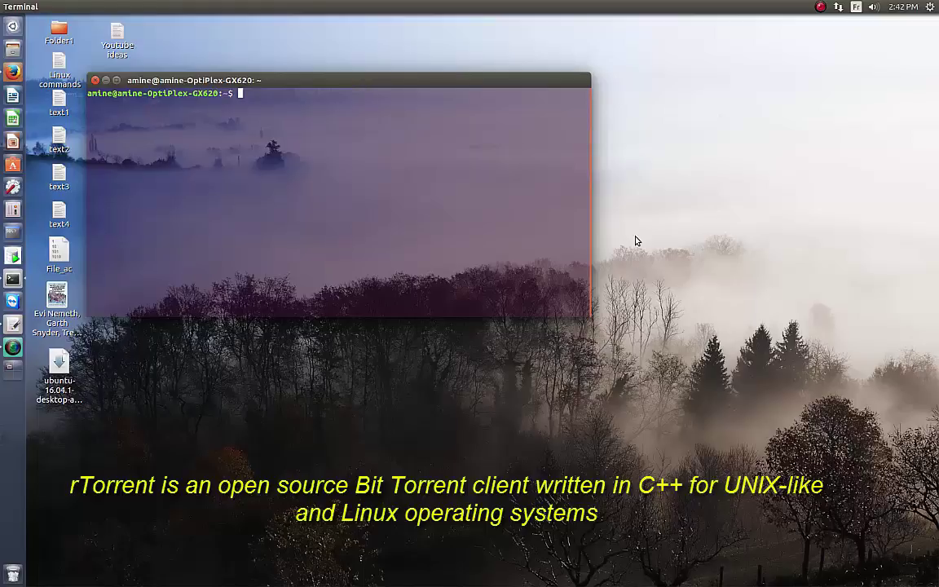
Step: Run sudo apt-get install rtorrent and enter the sudo password; it reports version 0.9.6-2build1 is already the newest
{"action": "type", "text": "sudo"}
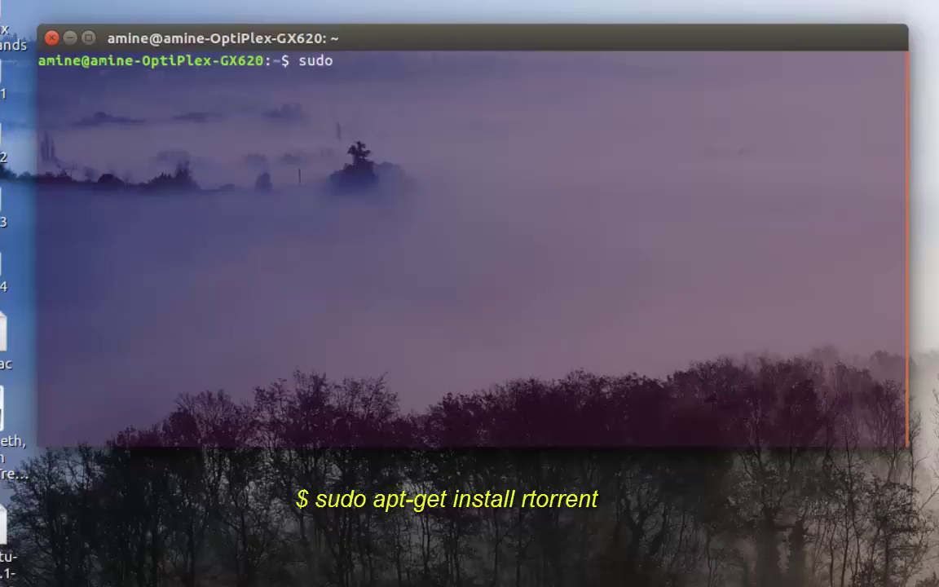
{"action": "type", "text": "apt-get install"}
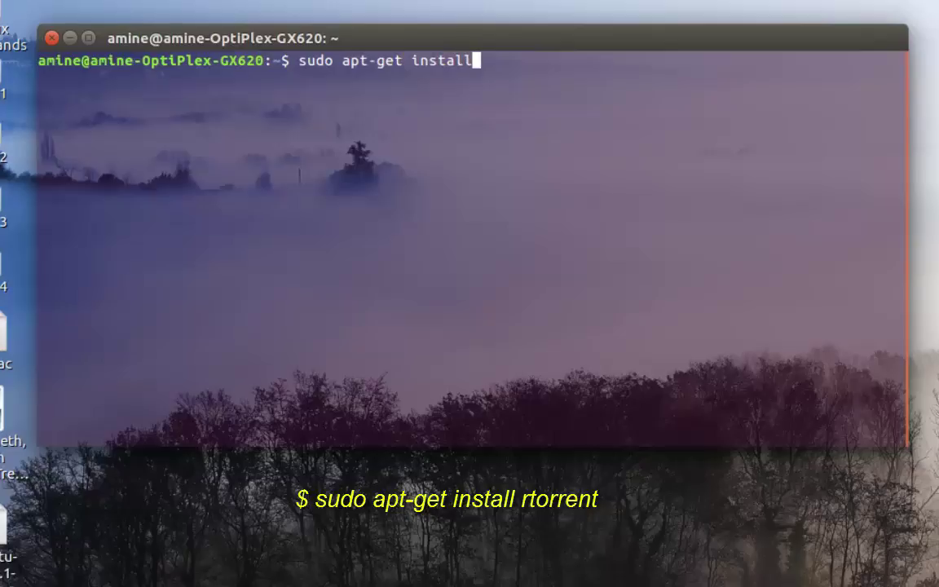
{"action": "type", "text": " rtorrent"}
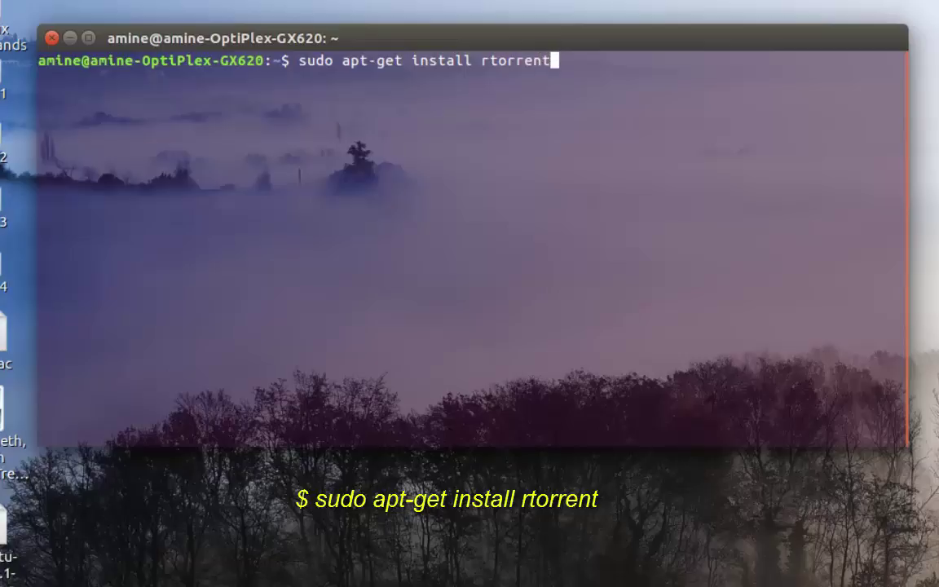
{"action": "key", "text": "Return"}
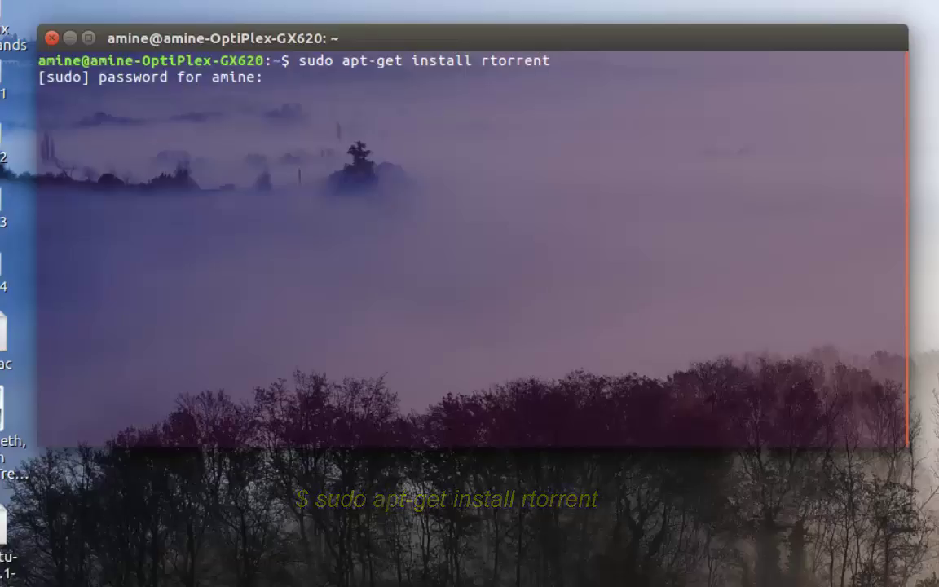
{"action": "key", "text": "Return"}
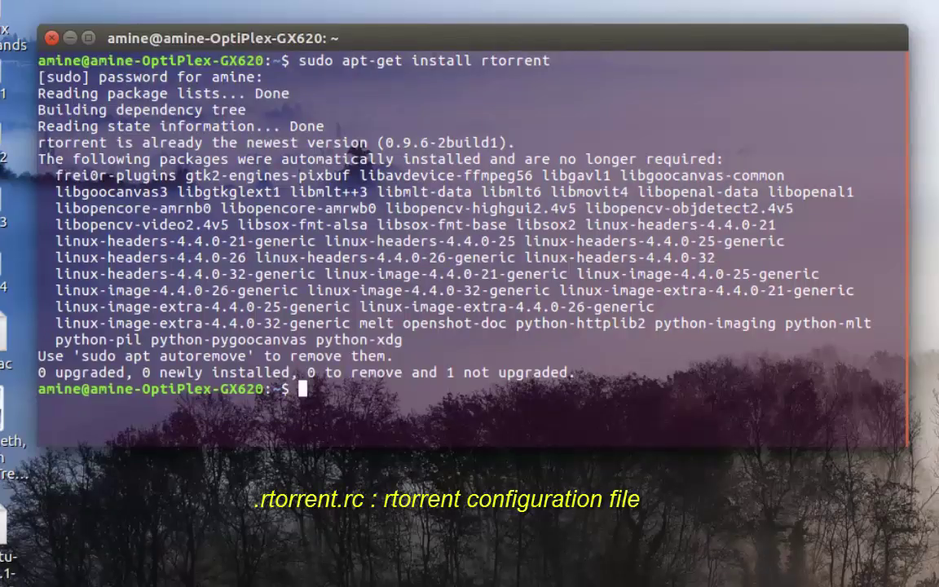
Step: Confirm the working directory is /home/amine and list all files, including the hidden .rtorrent.rc
{"action": "type", "text": "pwd"}
{"action": "key", "text": "Return"}
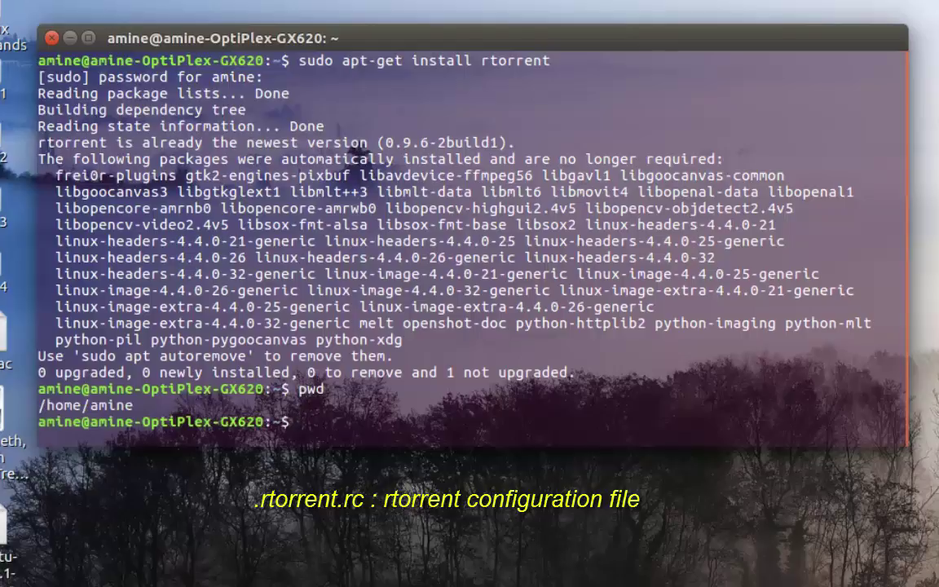
{"action": "type", "text": "ls -a"}
{"action": "key", "text": "Return"}
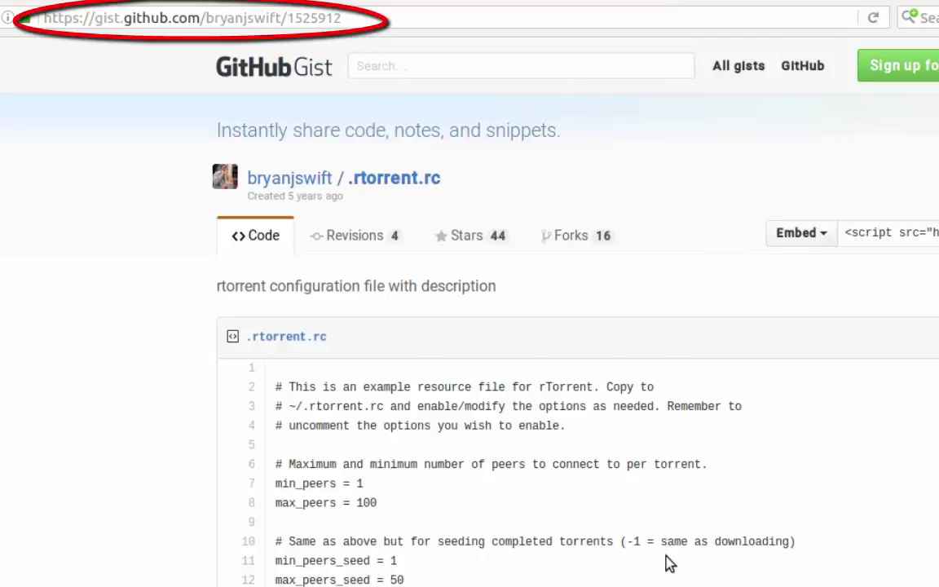
{"action": "scroll", "coordinate": [667, 561], "scroll_direction": "down", "scroll_amount": 5}
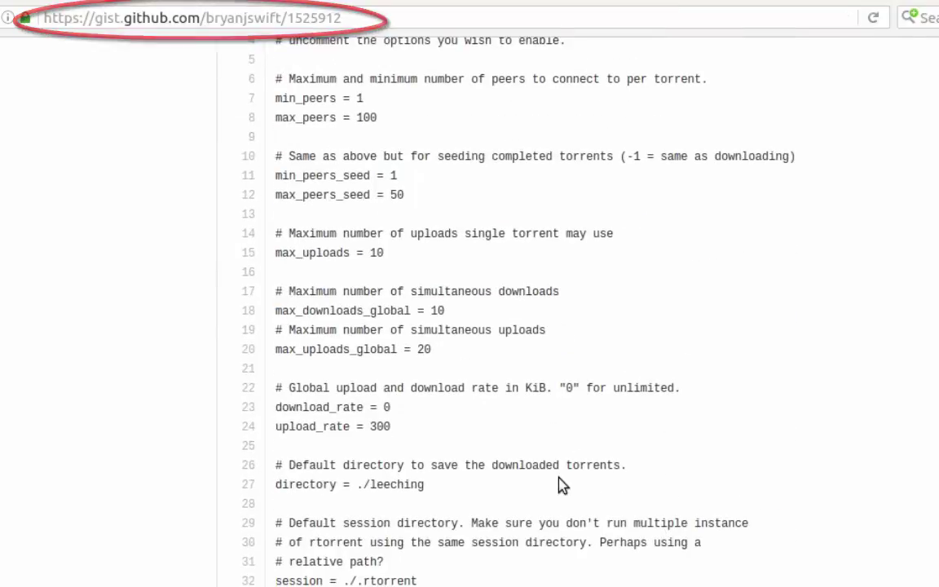
{"action": "scroll", "coordinate": [566, 559], "scroll_direction": "up", "scroll_amount": 5}
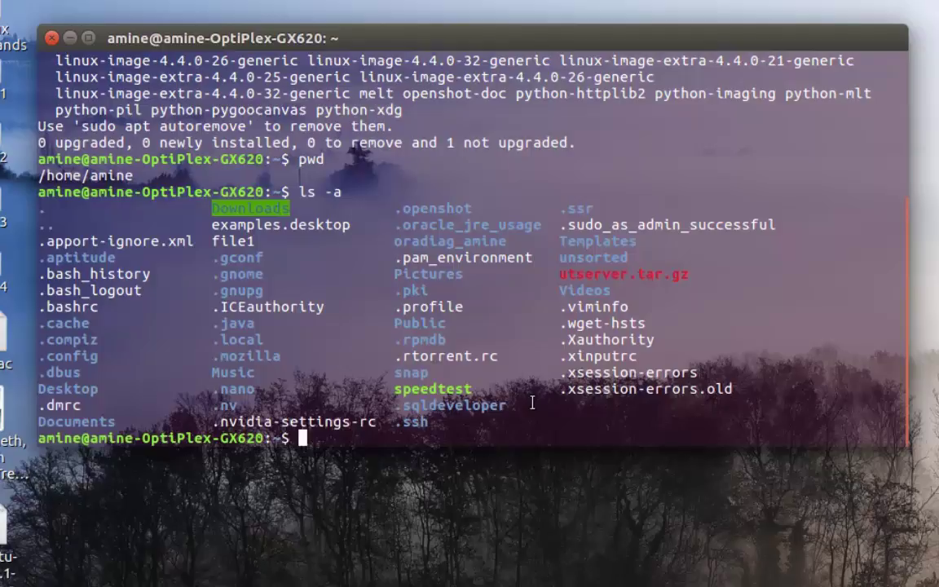
Step: Create the rDownloads and rSession folders in the home directory with mkdir
{"action": "type", "text": "mkdir"}
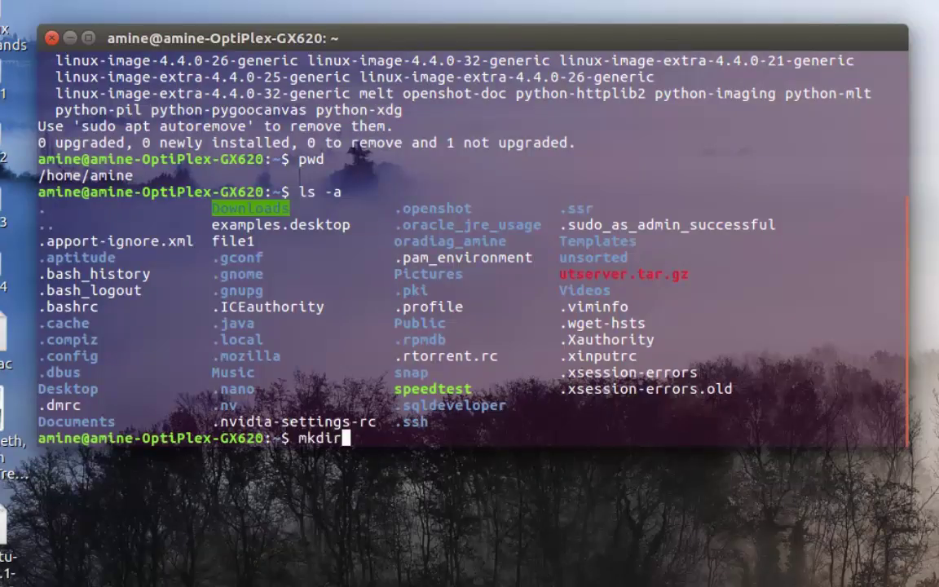
{"action": "type", "text": " rDownl"}
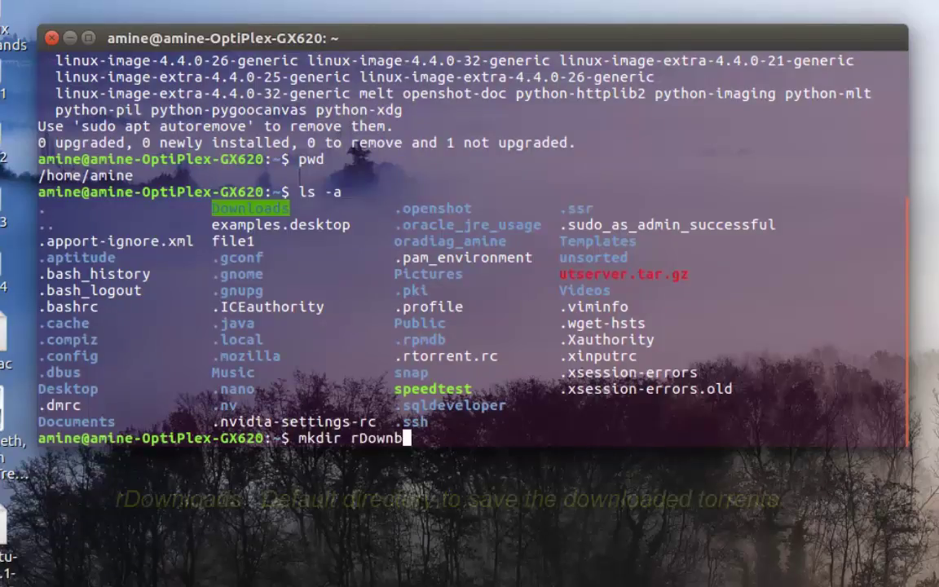
{"action": "type", "text": "oads"}
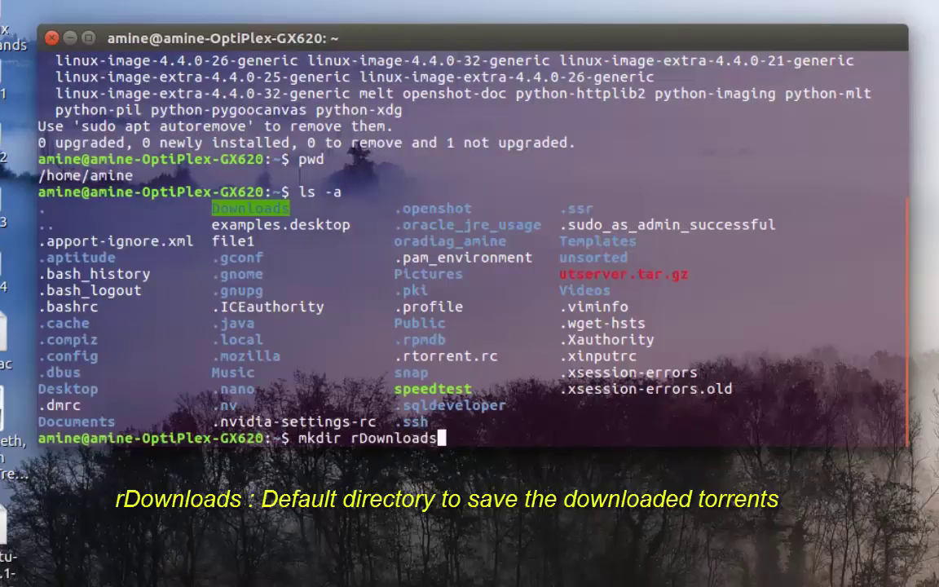
{"action": "key", "text": "Return"}
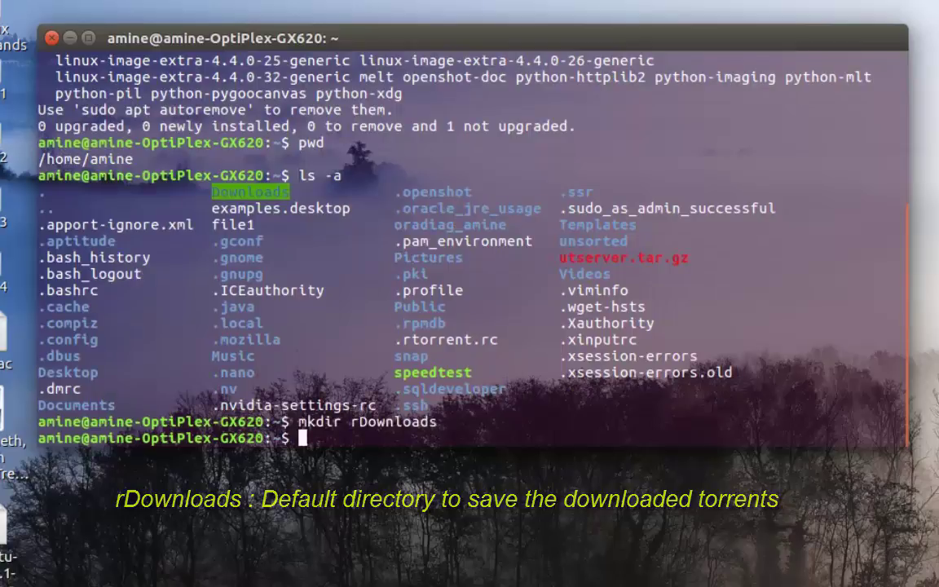
{"action": "key", "text": "Up"}
{"action": "key", "text": "BackSpace"}
{"action": "key", "text": "BackSpace"}
{"action": "key", "text": "BackSpace"}
{"action": "key", "text": "BackSpace"}
{"action": "key", "text": "BackSpace"}
{"action": "key", "text": "BackSpace"}
{"action": "key", "text": "BackSpace"}
{"action": "key", "text": "BackSpace"}
{"action": "key", "text": "BackSpace"}
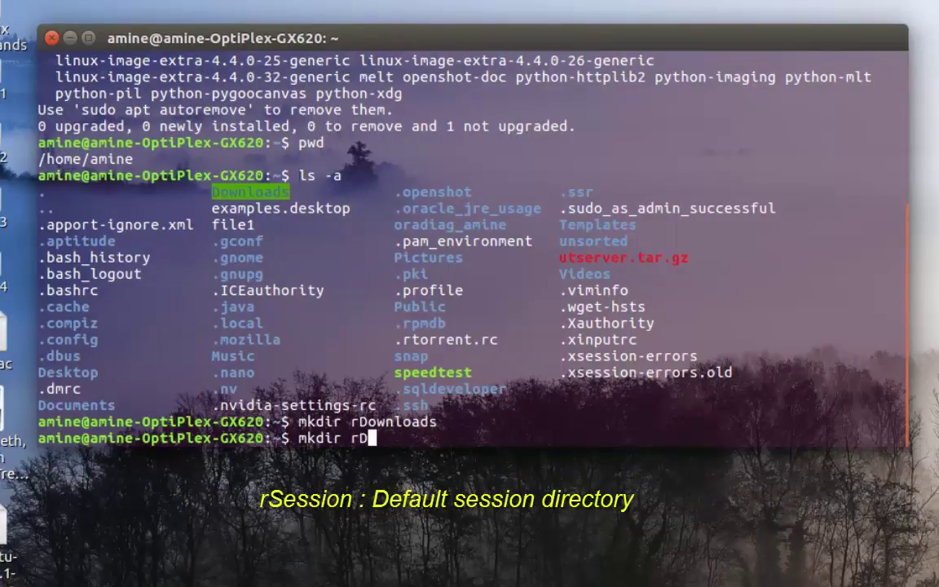
{"action": "type", "text": "Session"}
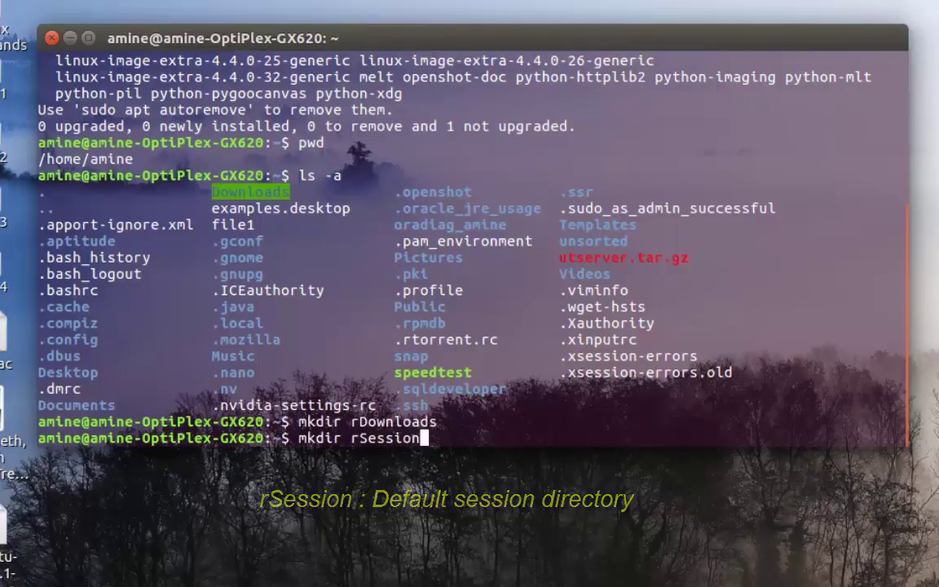
{"action": "key", "text": "Return"}
Step: Create the rWatch folder, then list the home directory to confirm all three folders
{"action": "key", "text": "Up"}
{"action": "key", "text": "BackSpace"}
{"action": "key", "text": "BackSpace"}
{"action": "key", "text": "BackSpace"}
{"action": "key", "text": "BackSpace"}
{"action": "key", "text": "BackSpace"}
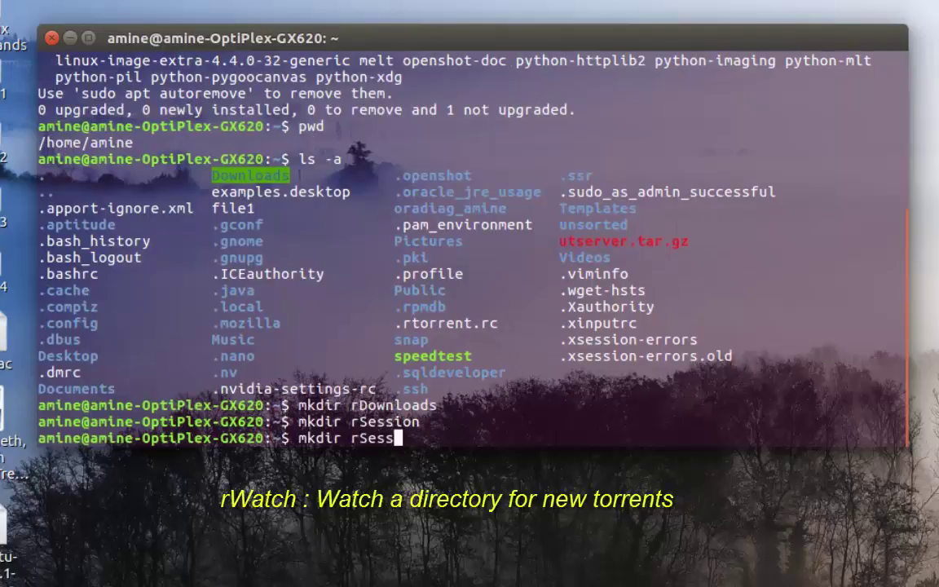
{"action": "key", "text": "BackSpace"}
{"action": "key", "text": "BackSpace"}
{"action": "type", "text": "Watch"}
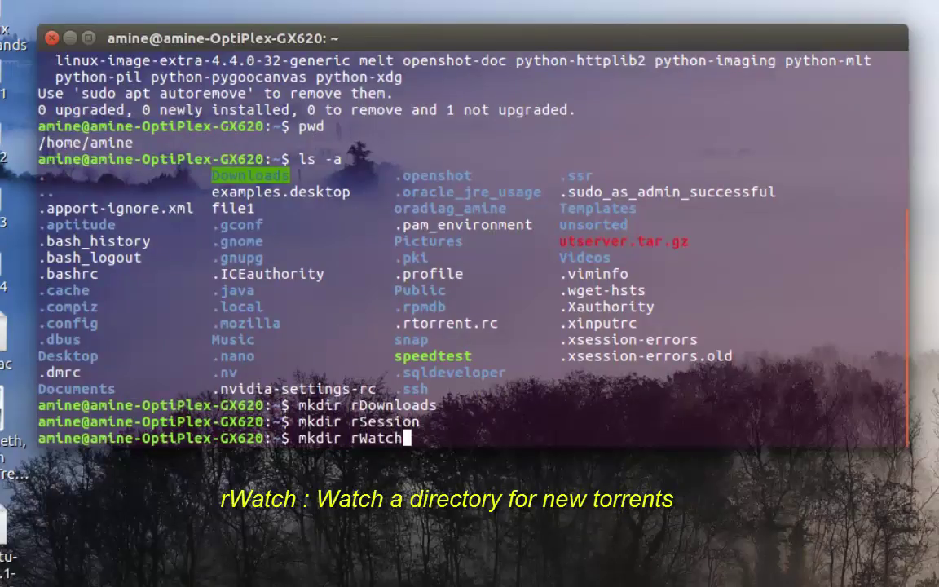
{"action": "key", "text": "Return"}
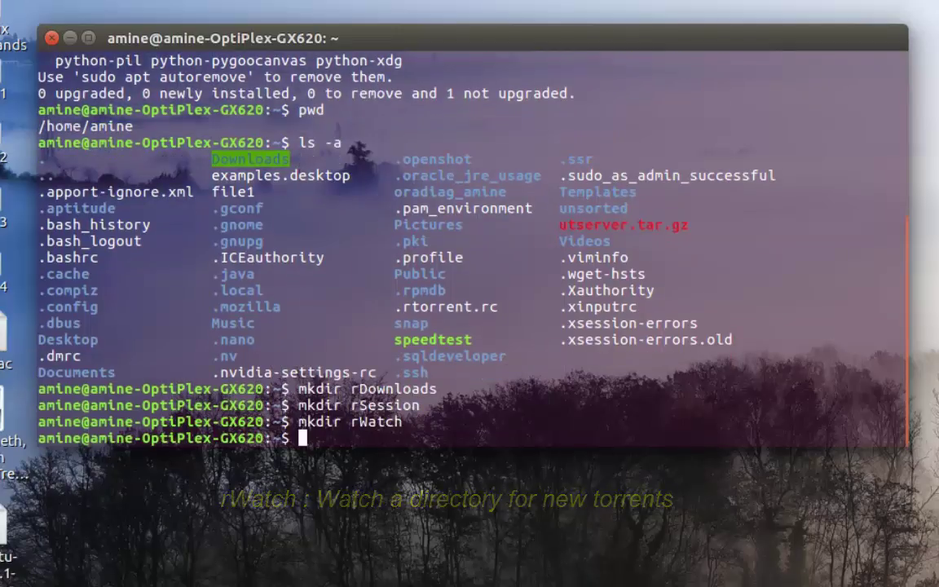
{"action": "type", "text": "ls"}
{"action": "key", "text": "Return"}
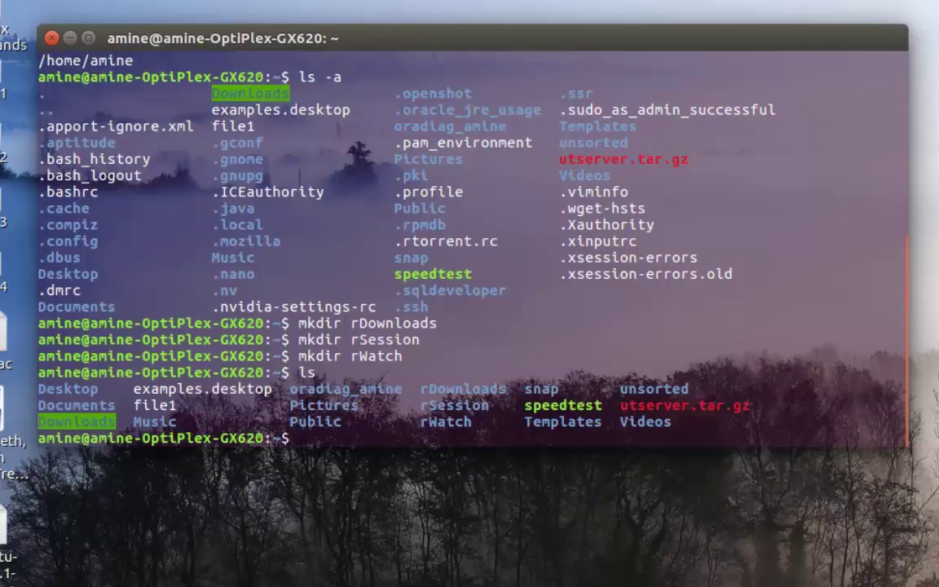
{"action": "double_click", "coordinate": [12, 412]}
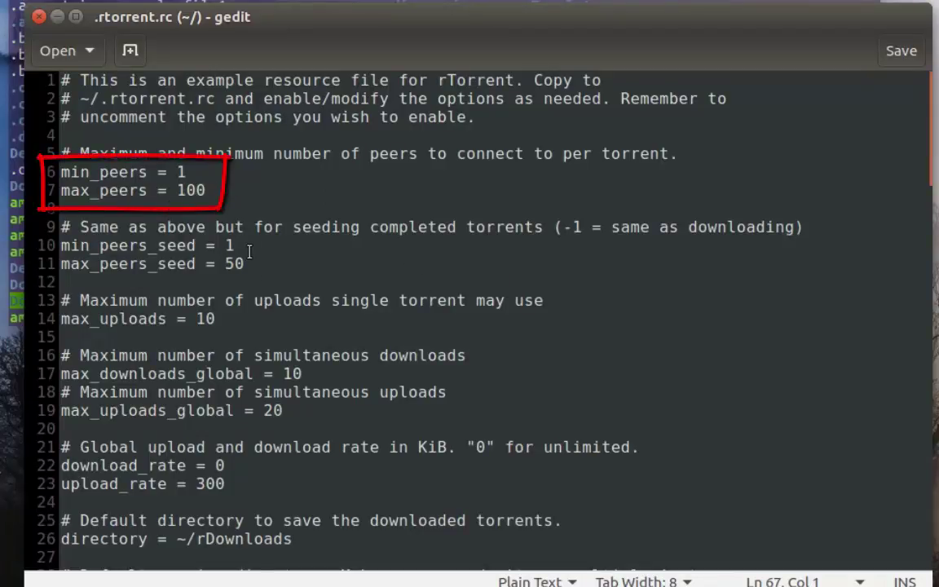
{"action": "scroll", "coordinate": [252, 293], "scroll_direction": "down", "scroll_amount": 3}
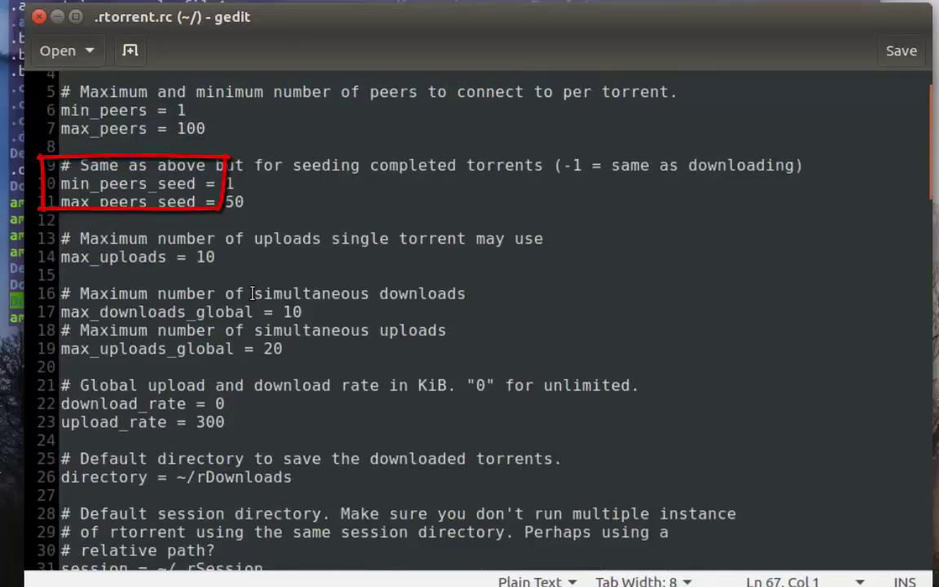
{"action": "scroll", "coordinate": [708, 322], "scroll_direction": "down", "scroll_amount": 1}
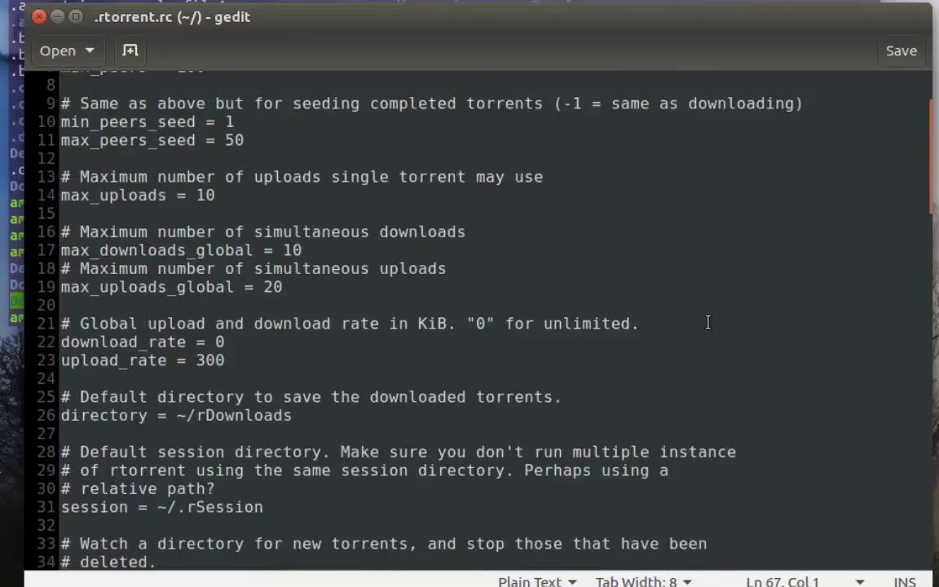
{"action": "scroll", "coordinate": [708, 322], "scroll_direction": "down", "scroll_amount": 2}
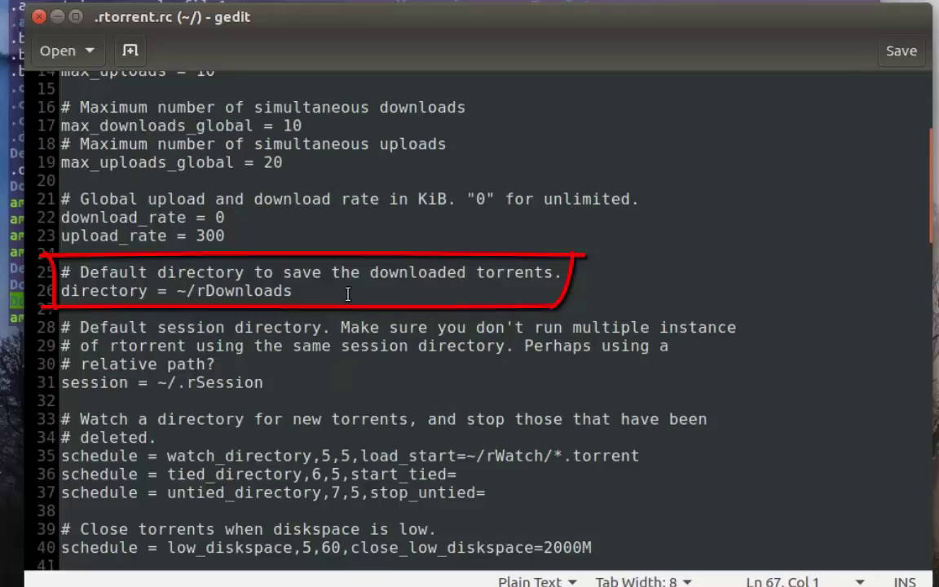
{"action": "scroll", "coordinate": [326, 326], "scroll_direction": "down", "scroll_amount": 2}
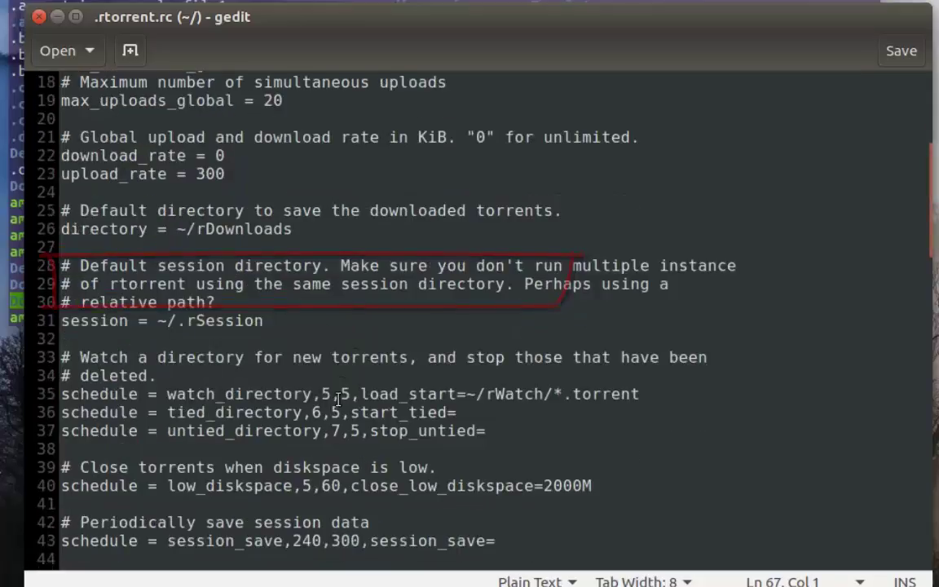
{"action": "scroll", "coordinate": [472, 337], "scroll_direction": "down", "scroll_amount": 3}
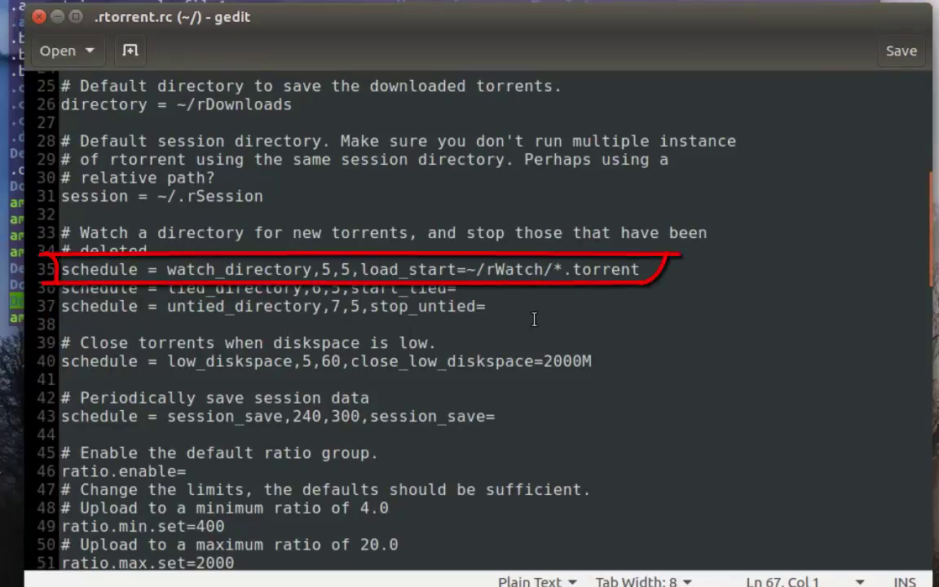
Step: Review the remaining .rtorrent.rc settings, then move the gedit window aside to reveal the terminal
{"action": "scroll", "coordinate": [535, 348], "scroll_direction": "down", "scroll_amount": 2}
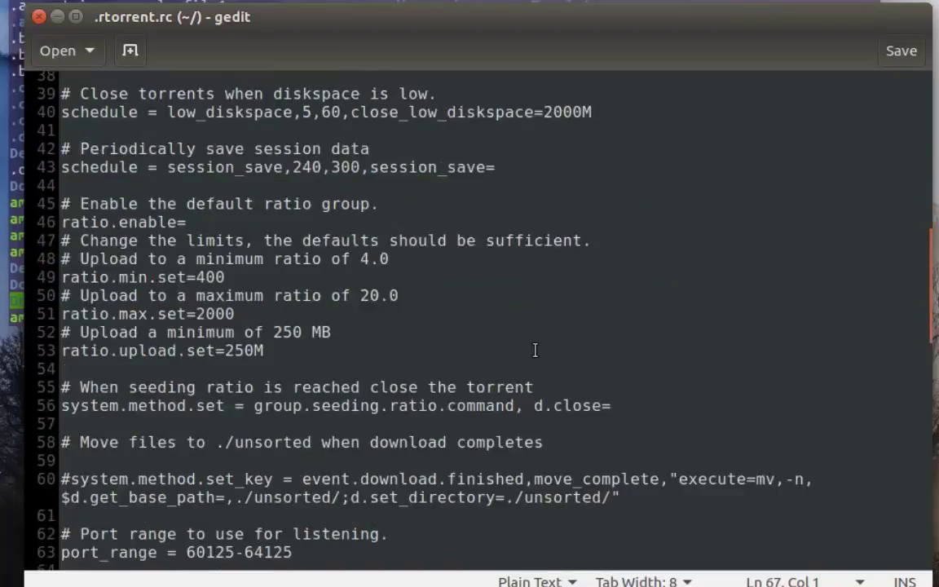
{"action": "scroll", "coordinate": [535, 350], "scroll_direction": "down", "scroll_amount": 2}
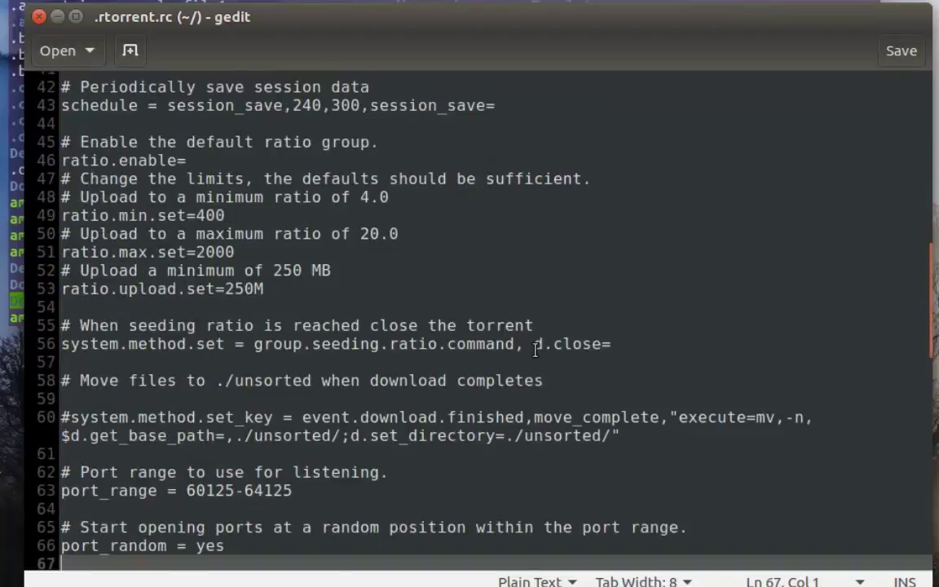
{"action": "scroll", "coordinate": [505, 334], "scroll_direction": "down", "scroll_amount": 1}
{"action": "scroll", "coordinate": [368, 311], "scroll_direction": "down", "scroll_amount": 3}
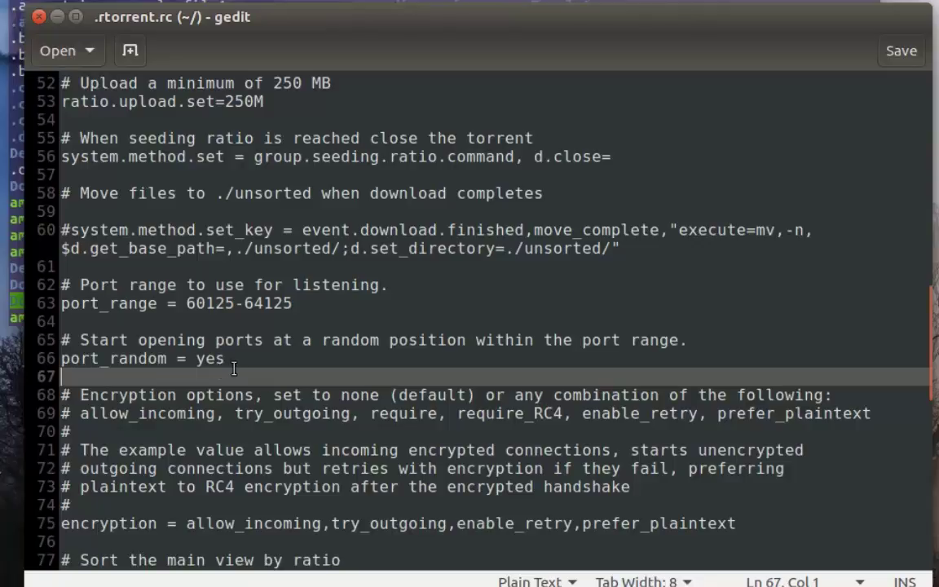
{"action": "scroll", "coordinate": [234, 369], "scroll_direction": "down", "scroll_amount": 11}
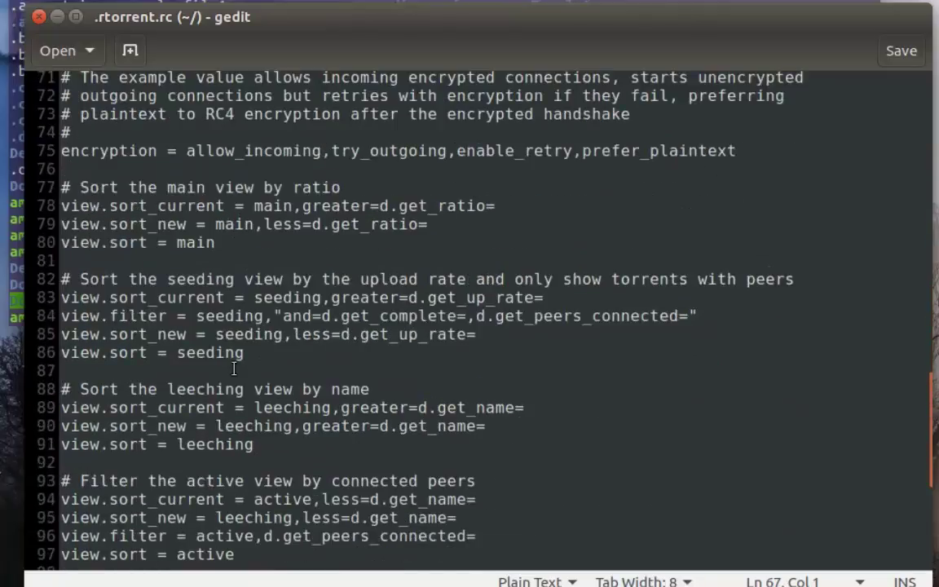
{"action": "scroll", "coordinate": [234, 369], "scroll_direction": "down", "scroll_amount": 2}
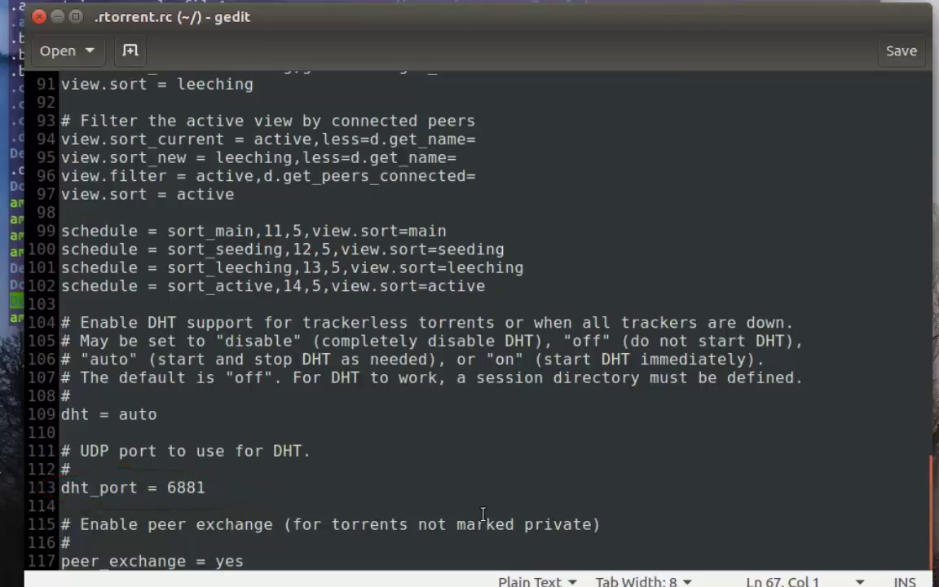
{"action": "scroll", "coordinate": [482, 514], "scroll_direction": "up", "scroll_amount": 3}
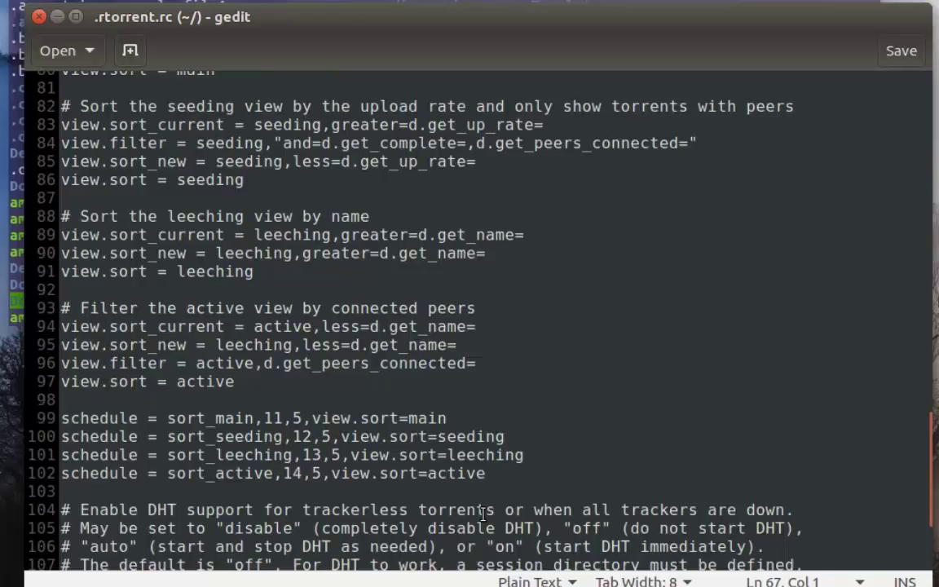
{"action": "scroll", "coordinate": [482, 514], "scroll_direction": "up", "scroll_amount": 5}
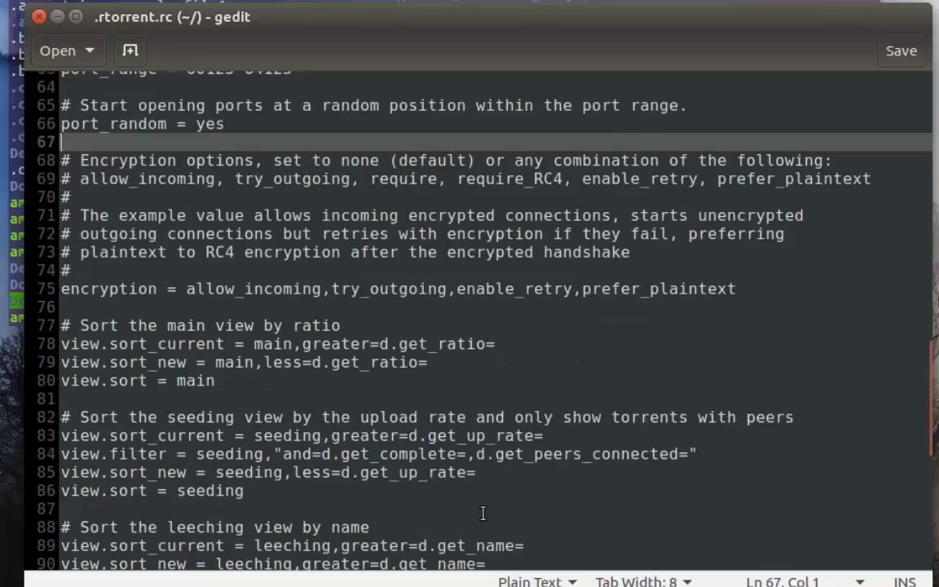
{"action": "scroll", "coordinate": [423, 481], "scroll_direction": "up", "scroll_amount": 4}
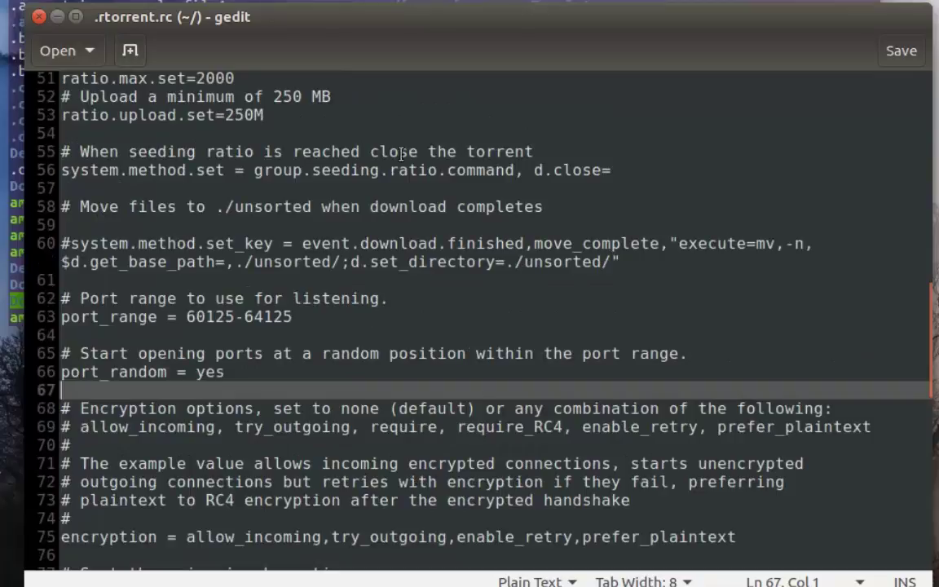
{"action": "left_click_drag", "start_coordinate": [414, 17], "coordinate": [542, 3]}
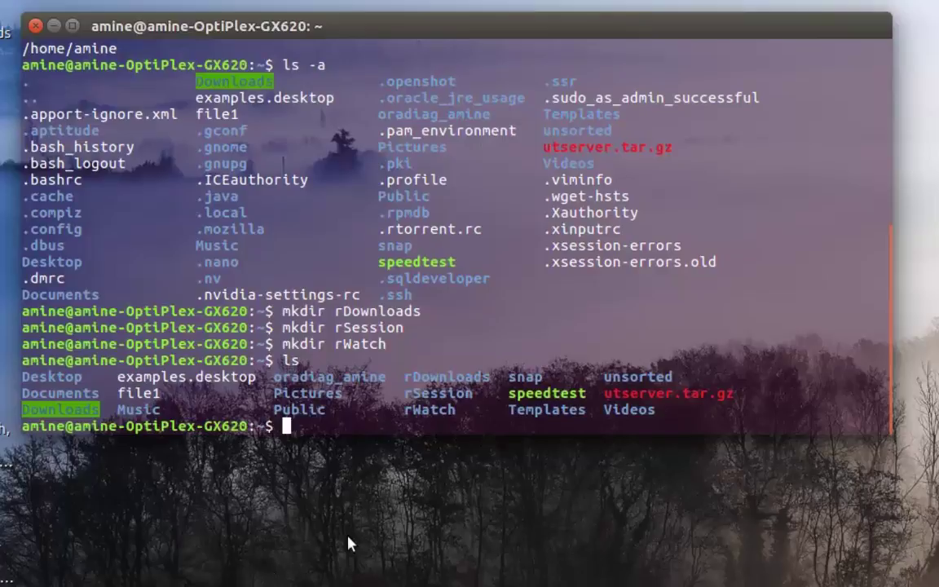
Step: Run rtorrent, which fails because the ~/.rSession session directory does not exist
{"action": "type", "text": "rtore"}
{"action": "key", "text": "BackSpace"}
{"action": "type", "text": "rent"}
{"action": "key", "text": "Return"}
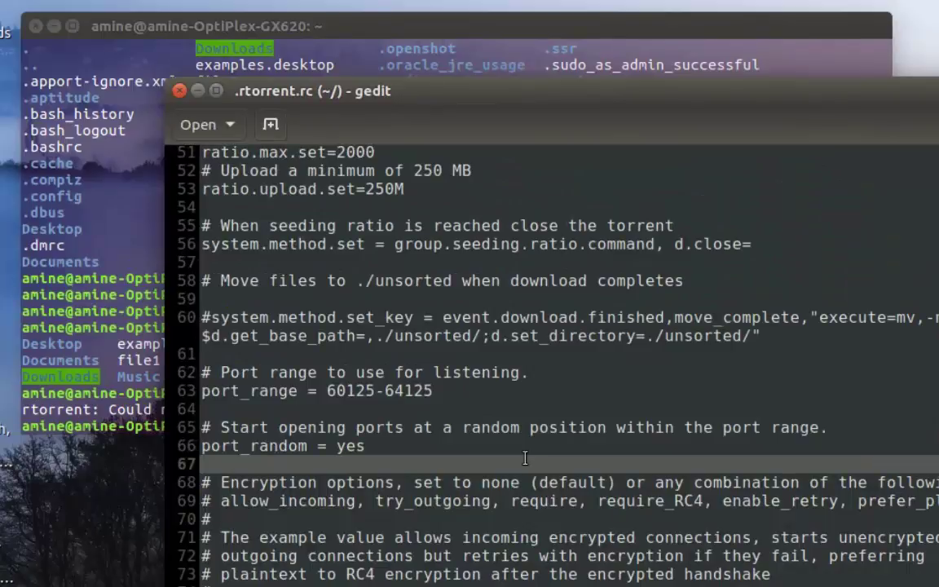
Step: Change the session path on line 31 from ~/.rSession to ~/rSession and save .rtorrent.rc
{"action": "scroll", "coordinate": [525, 459], "scroll_direction": "down", "scroll_amount": 6}
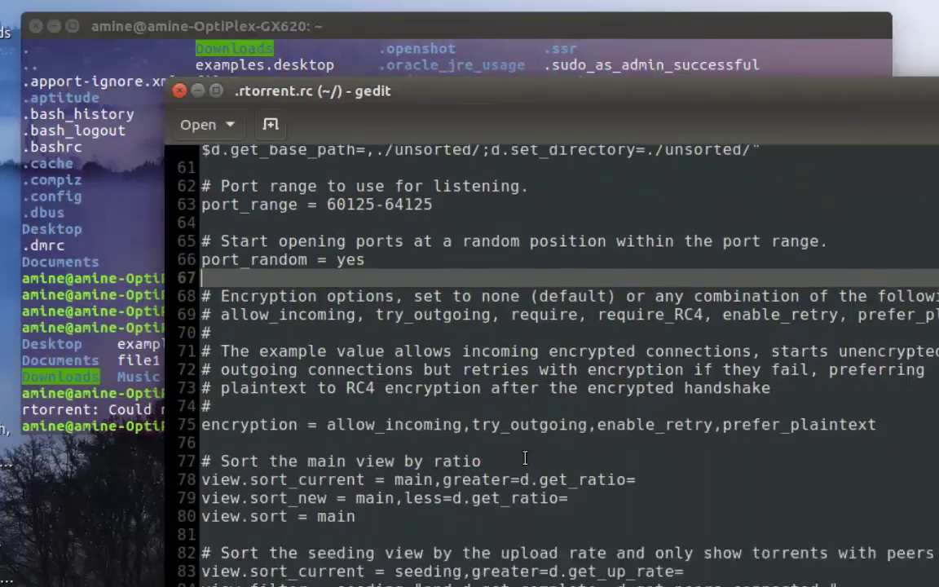
{"action": "scroll", "coordinate": [525, 459], "scroll_direction": "down", "scroll_amount": 2}
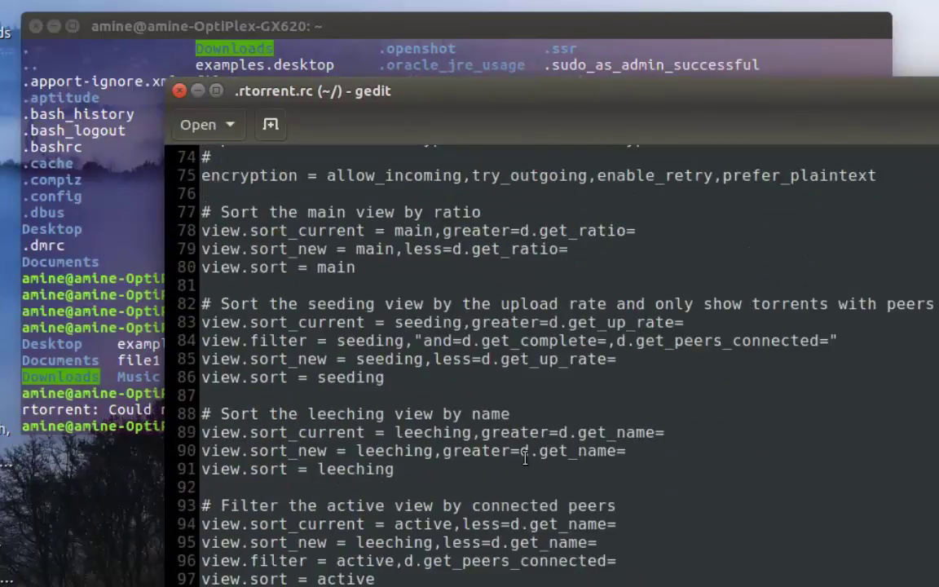
{"action": "scroll", "coordinate": [525, 459], "scroll_direction": "up", "scroll_amount": 9}
{"action": "scroll", "coordinate": [525, 459], "scroll_direction": "up", "scroll_amount": 5}
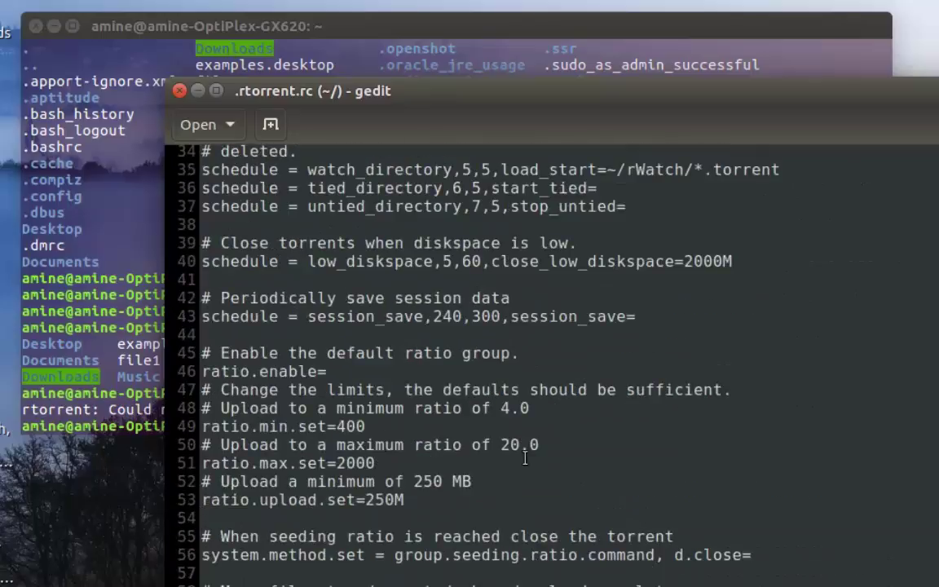
{"action": "scroll", "coordinate": [525, 459], "scroll_direction": "up", "scroll_amount": 6}
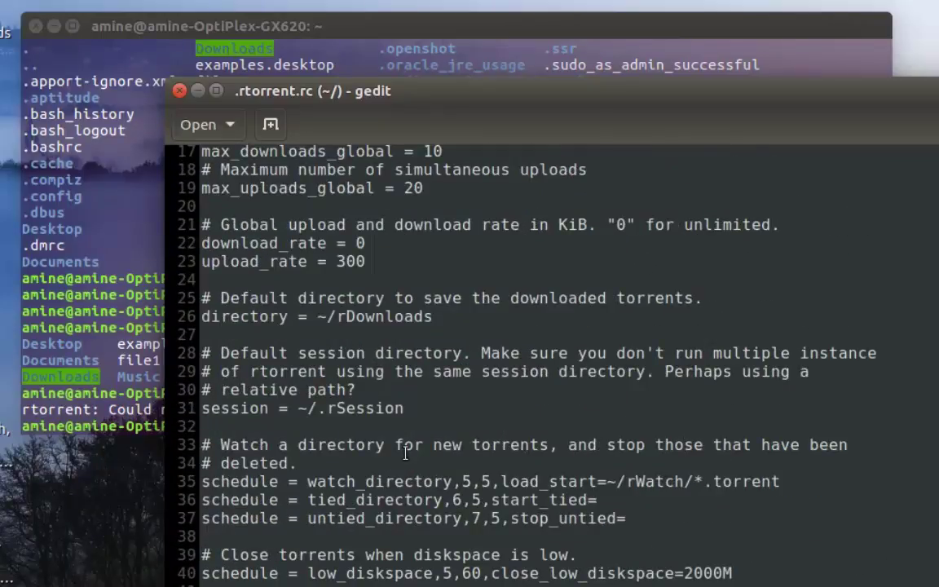
{"action": "left_click", "coordinate": [327, 407]}
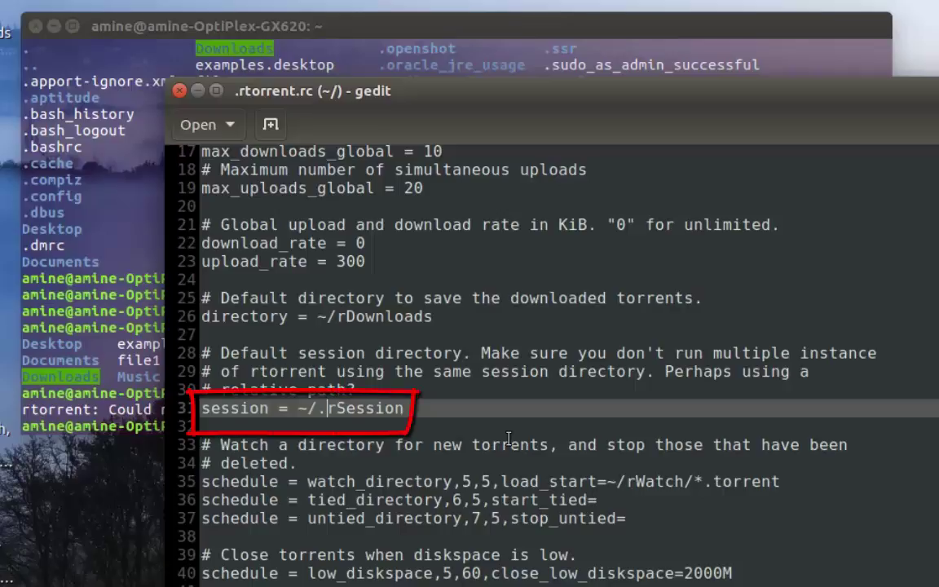
{"action": "key", "text": "BackSpace"}
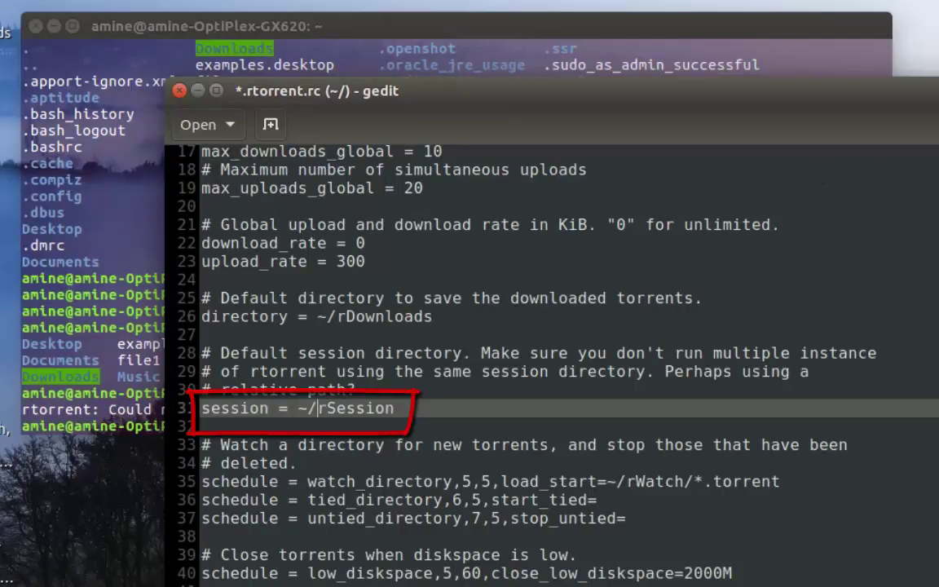
{"action": "key", "text": "ctrl+s"}
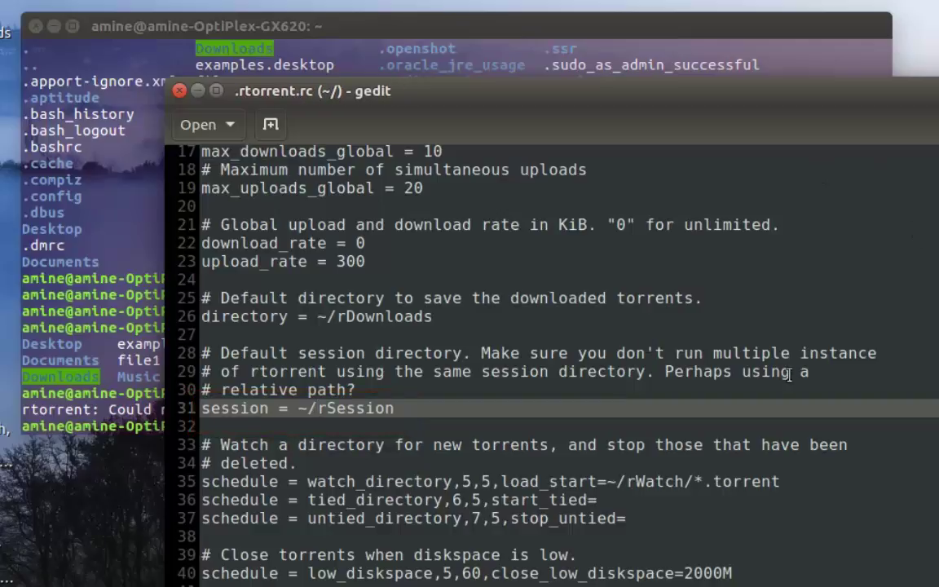
Step: Close gedit and relaunch rtorrent, which now opens its empty main view on port 64007
{"action": "left_click", "coordinate": [178, 91]}
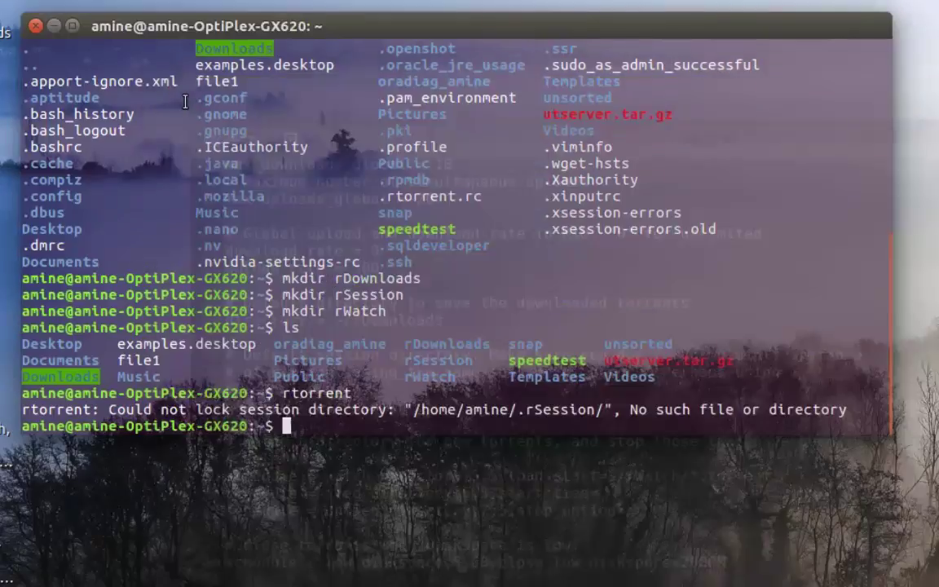
{"action": "key", "text": "Up"}
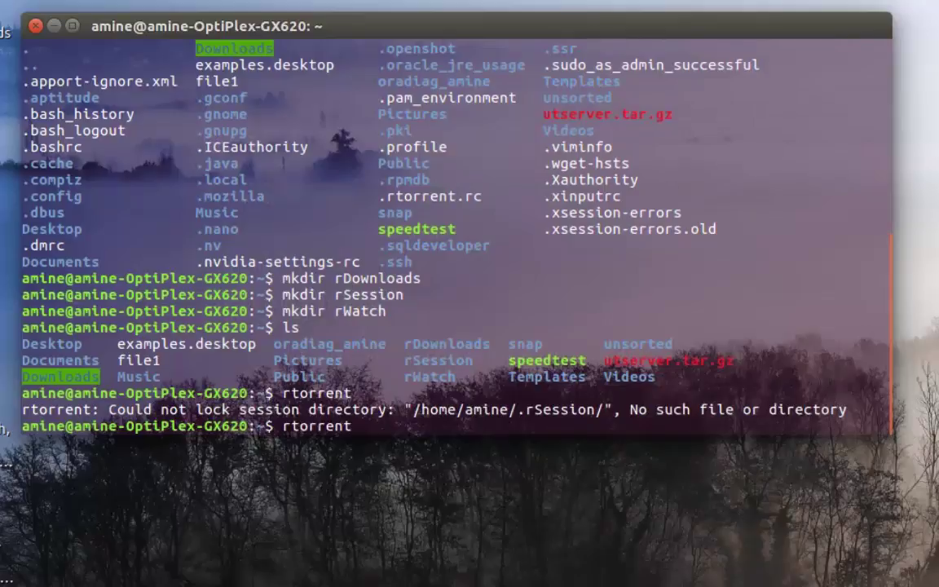
{"action": "key", "text": "Return"}
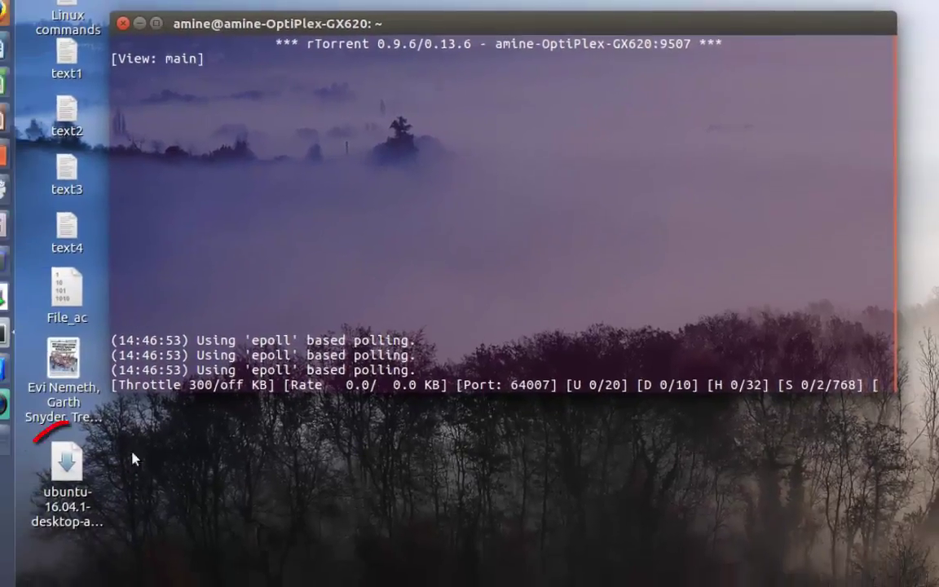
{"action": "left_click", "coordinate": [85, 553]}
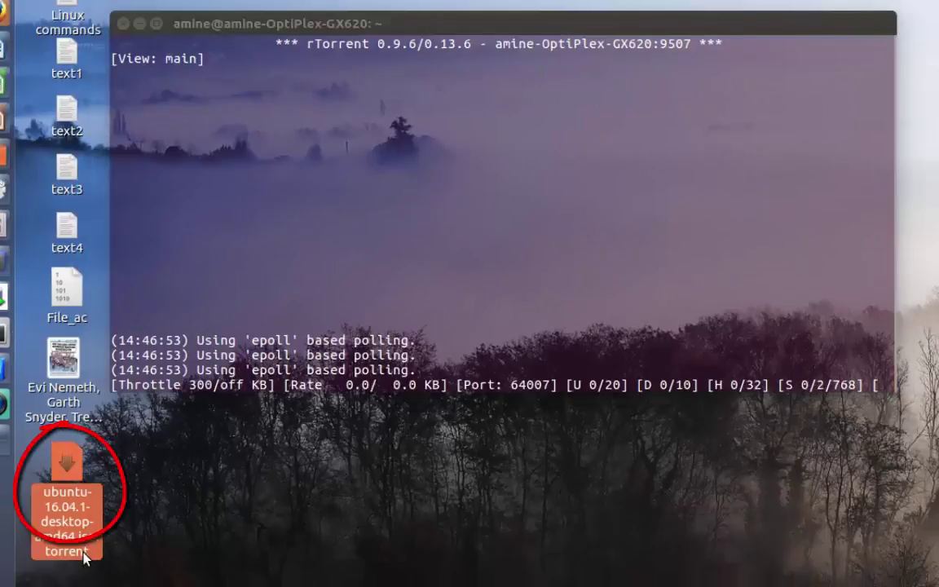
{"action": "left_click", "coordinate": [225, 526]}
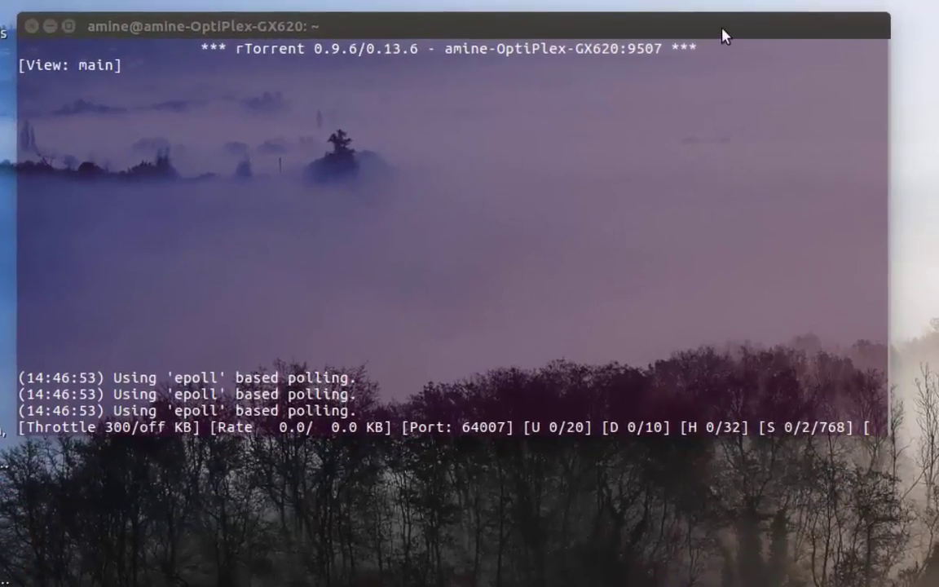
Step: Load the Ubuntu 16.04.1 desktop torrent from /home/amine/Desktop into rTorrent's list
{"action": "left_click_drag", "start_coordinate": [723, 29], "coordinate": [721, 22]}
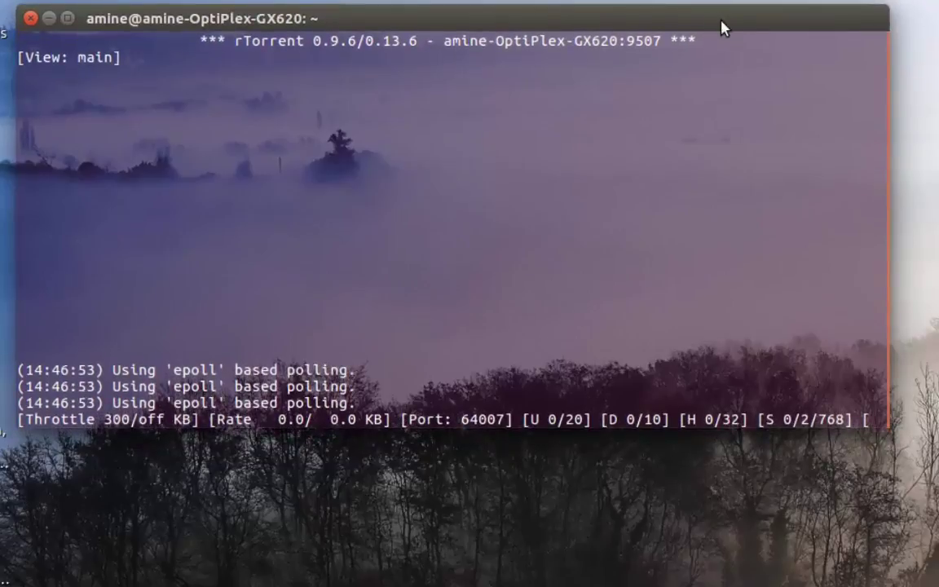
{"action": "key", "text": "Return"}
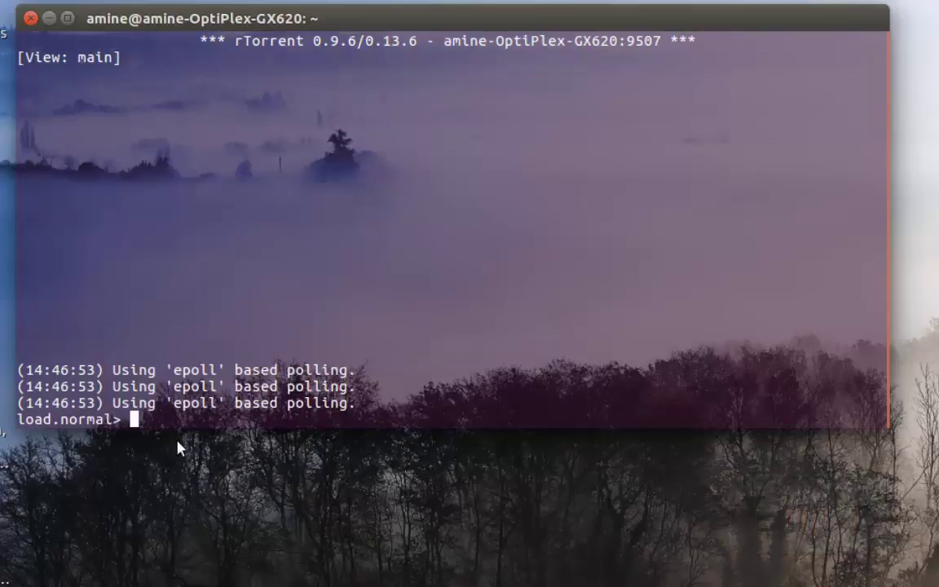
{"action": "type", "text": "/home/a"}
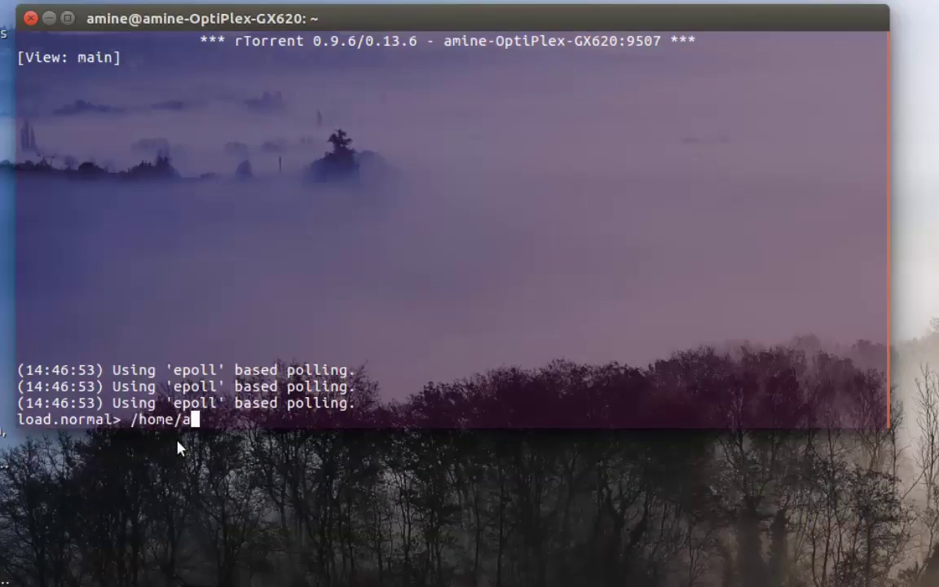
{"action": "type", "text": "mine/D"}
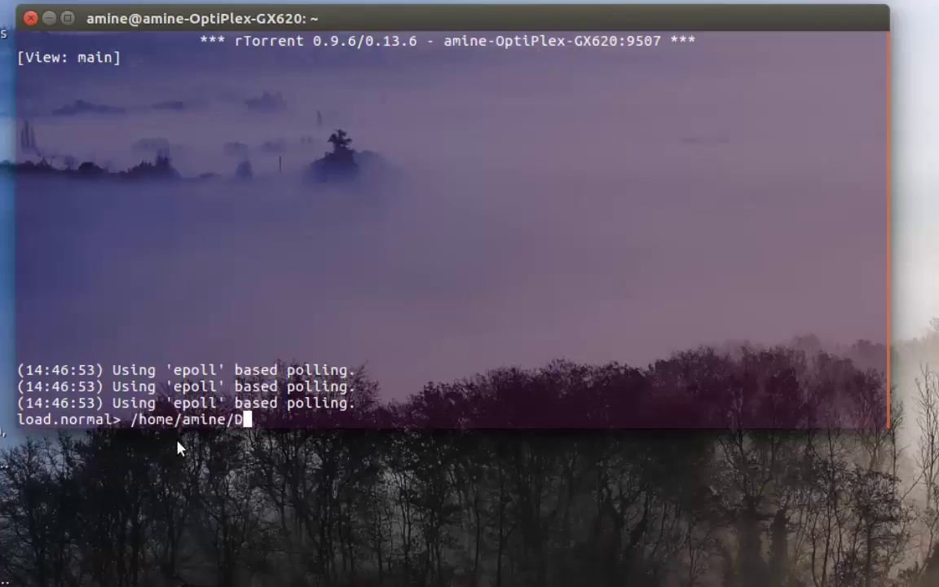
{"action": "type", "text": "esktop/ub"}
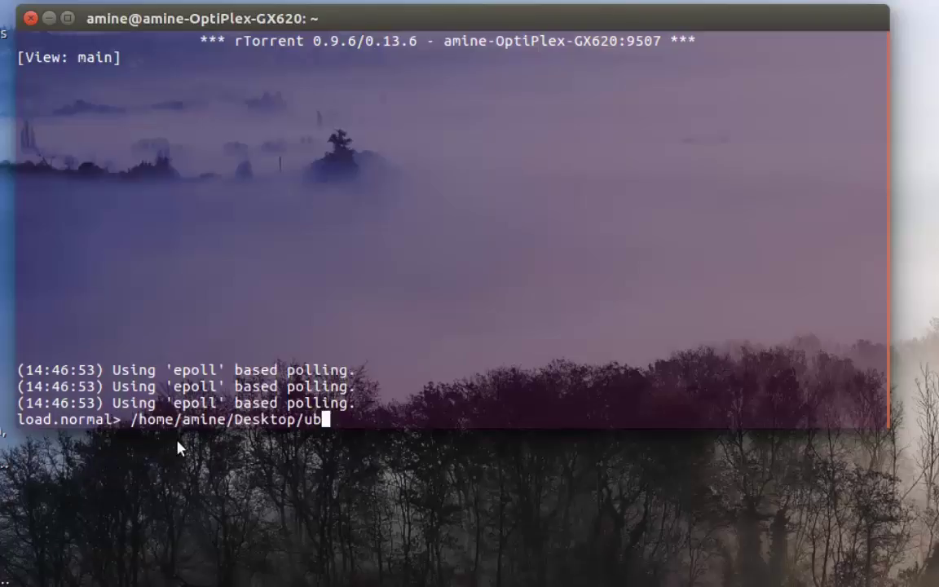
{"action": "key", "text": "Tab"}
{"action": "key", "text": "Return"}
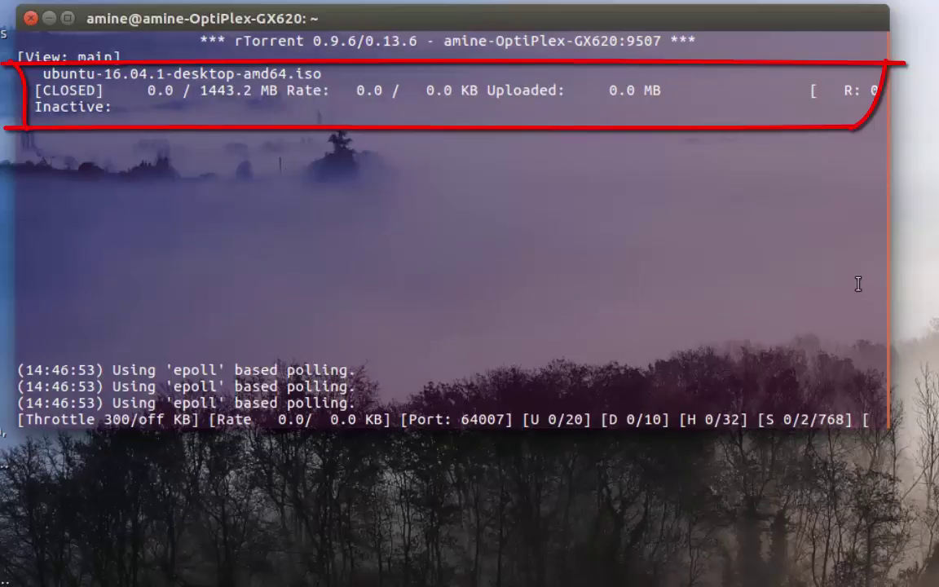
Step: Select the ubuntu-16.04.1-desktop-amd64.iso torrent and start it downloading with Ctrl+S
{"action": "key", "text": "Up"}
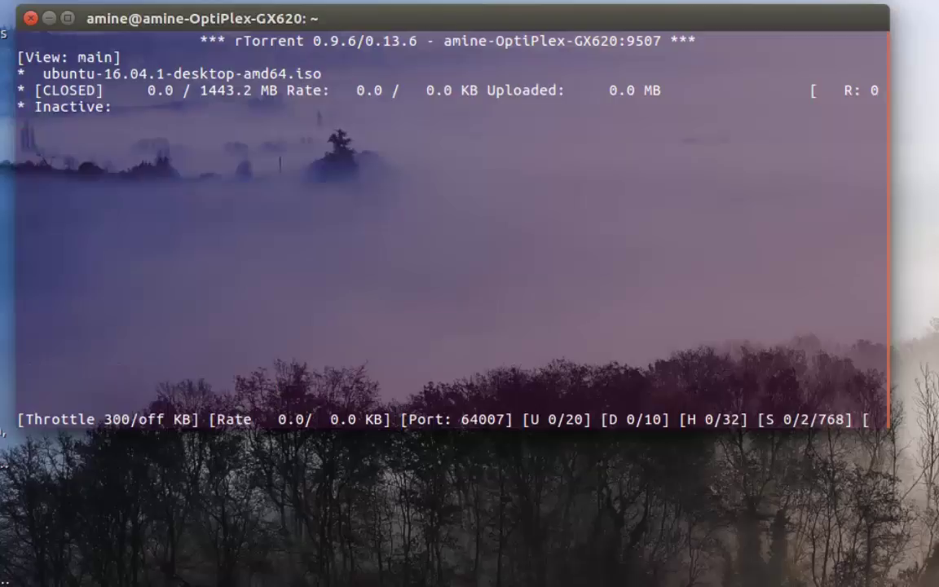
{"action": "key", "text": "ctrl+s"}
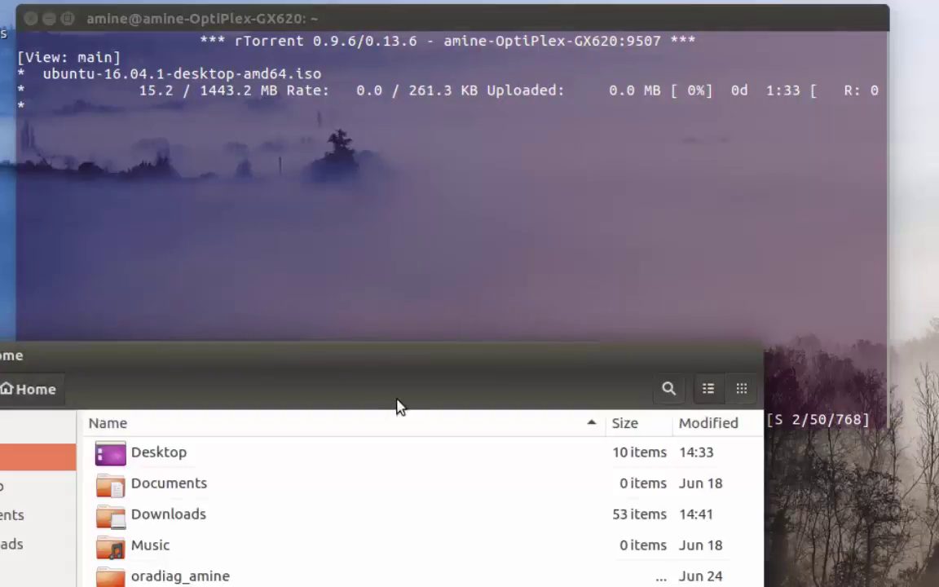
Step: Open rDownloads in Files to confirm ubuntu-16.04.1-desktop-amd64.iso is there, then minimise Files
{"action": "left_click_drag", "start_coordinate": [399, 367], "coordinate": [452, 251]}
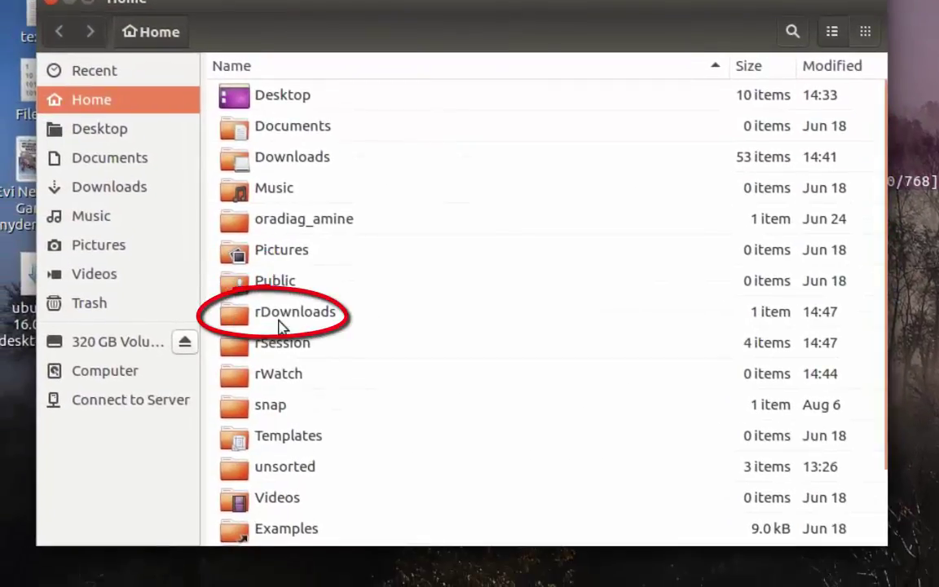
{"action": "double_click", "coordinate": [285, 318]}
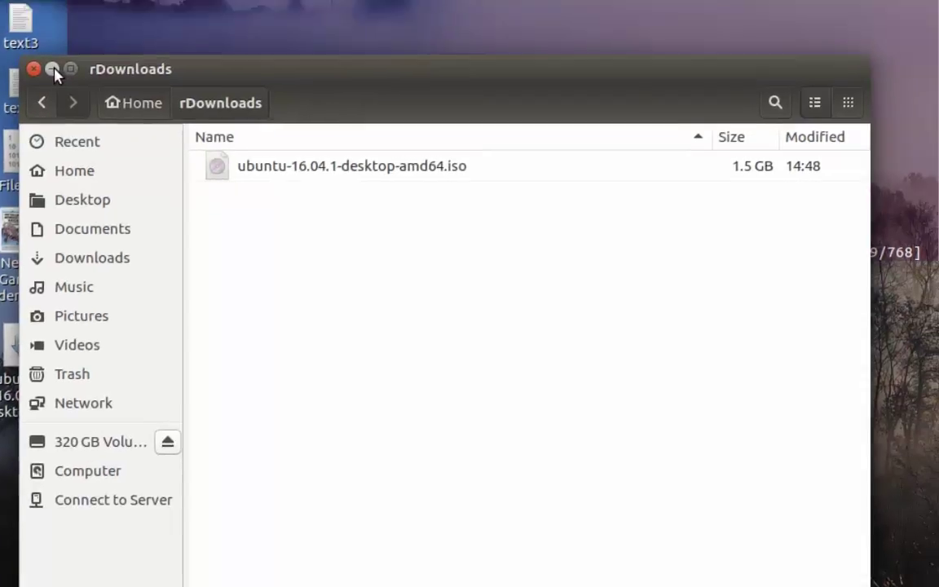
{"action": "left_click", "coordinate": [52, 69]}
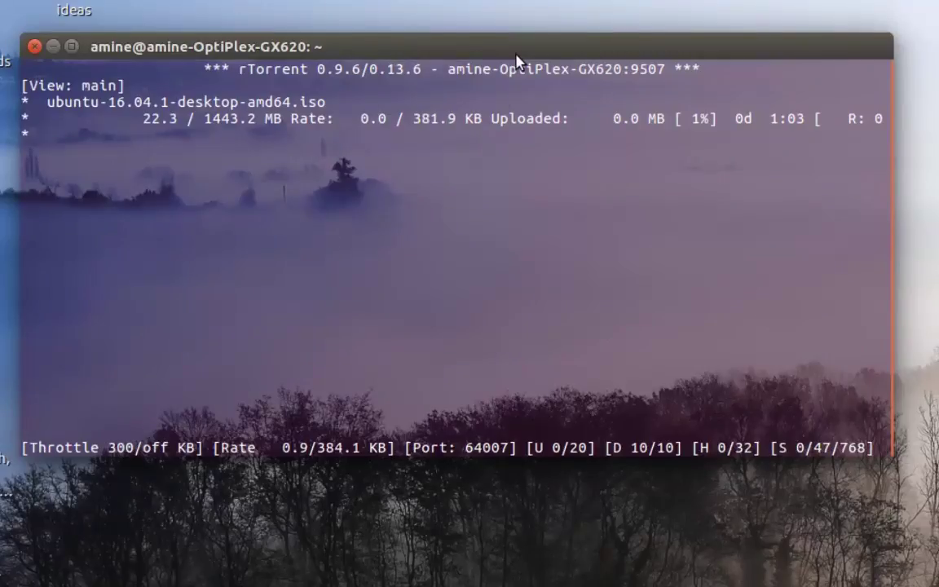
{"action": "key", "text": "Right"}
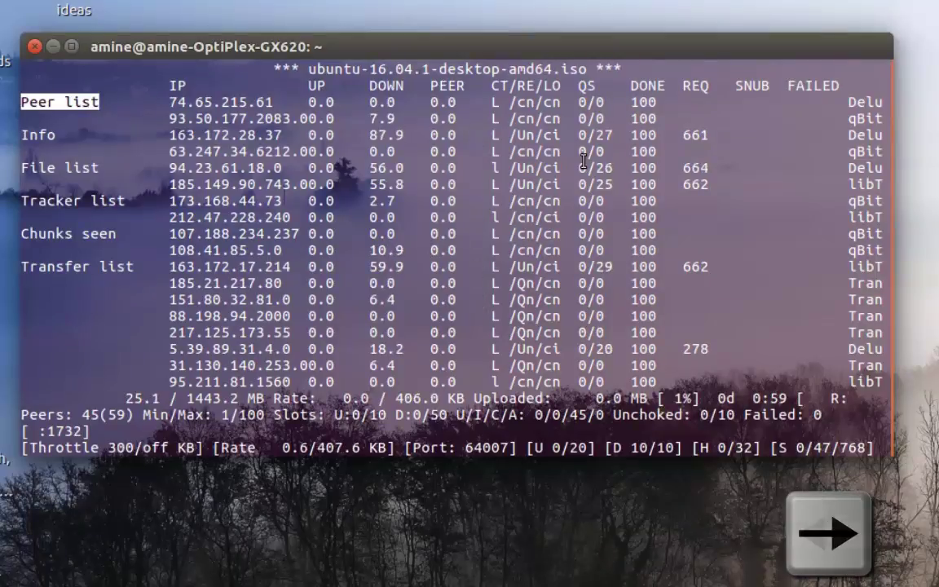
{"action": "key", "text": "Left"}
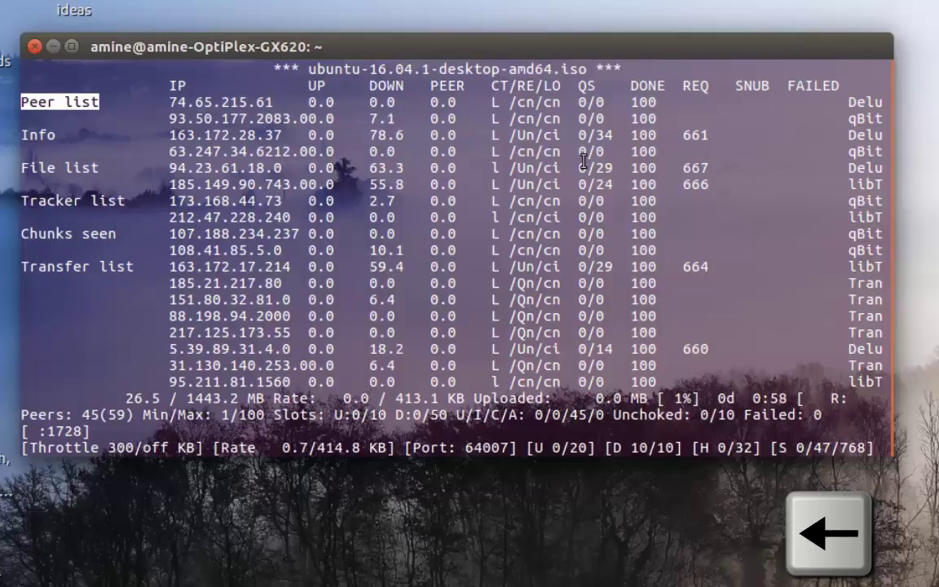
{"action": "key", "text": "Left"}
{"action": "key", "text": "Right"}
{"action": "key", "text": "Left"}
{"action": "key", "text": "Right"}
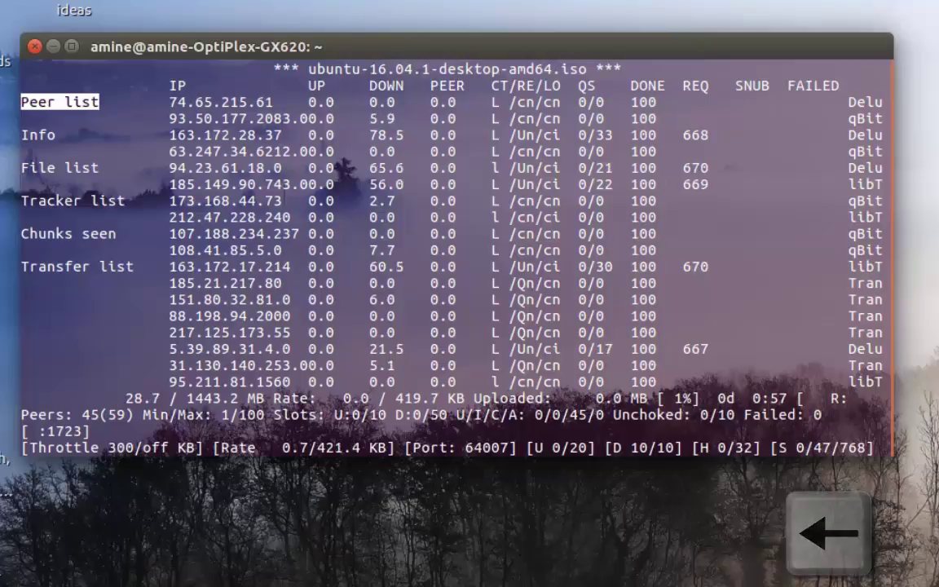
{"action": "key", "text": "Left"}
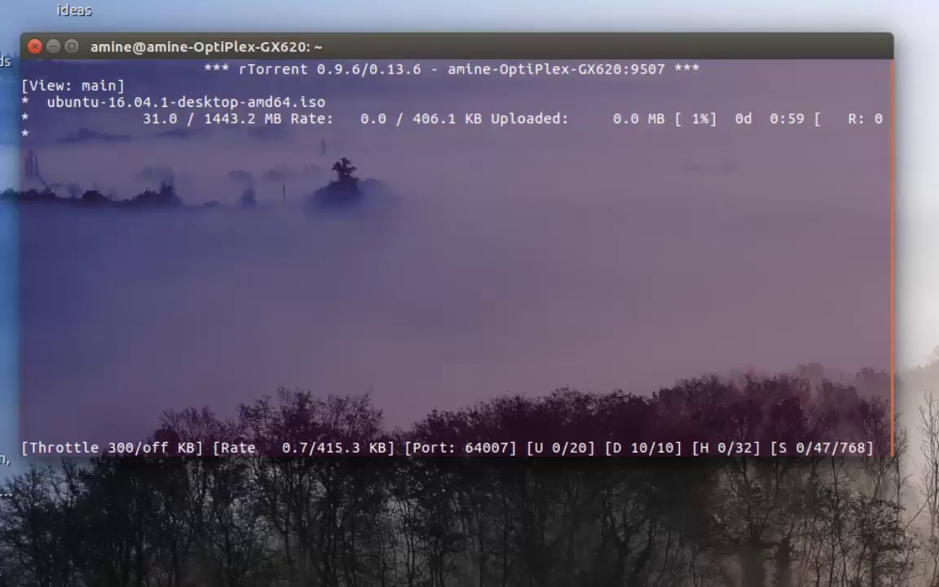
Step: Quit rTorrent with Ctrl+Q twice, leaving the Ubuntu torrent stopped at 32.9 MB
{"action": "key", "text": "ctrl+q"}
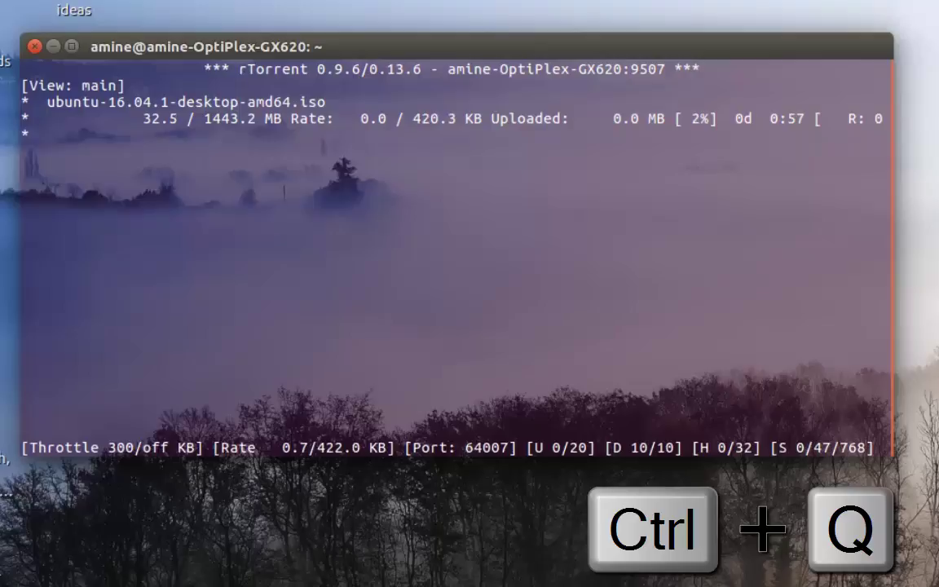
{"action": "key", "text": "ctrl+q"}
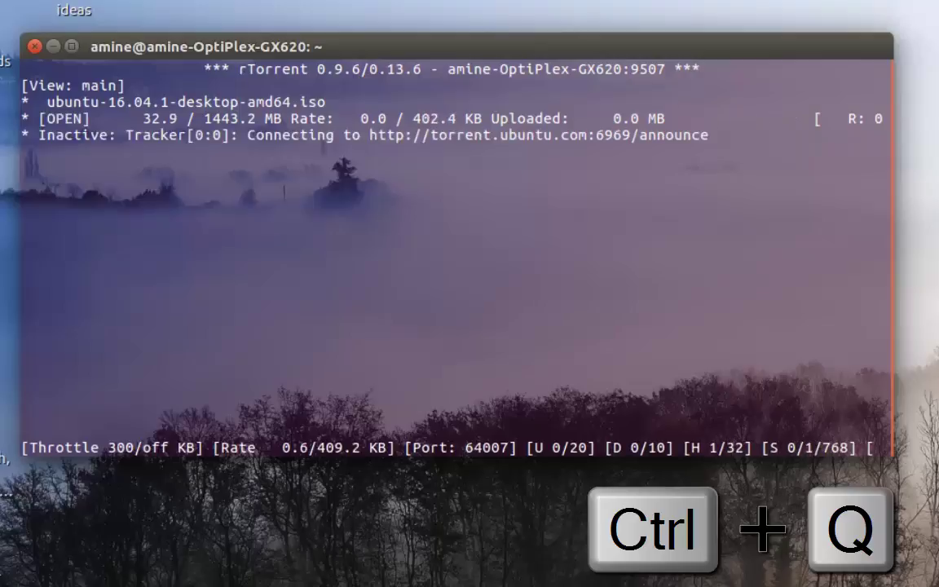